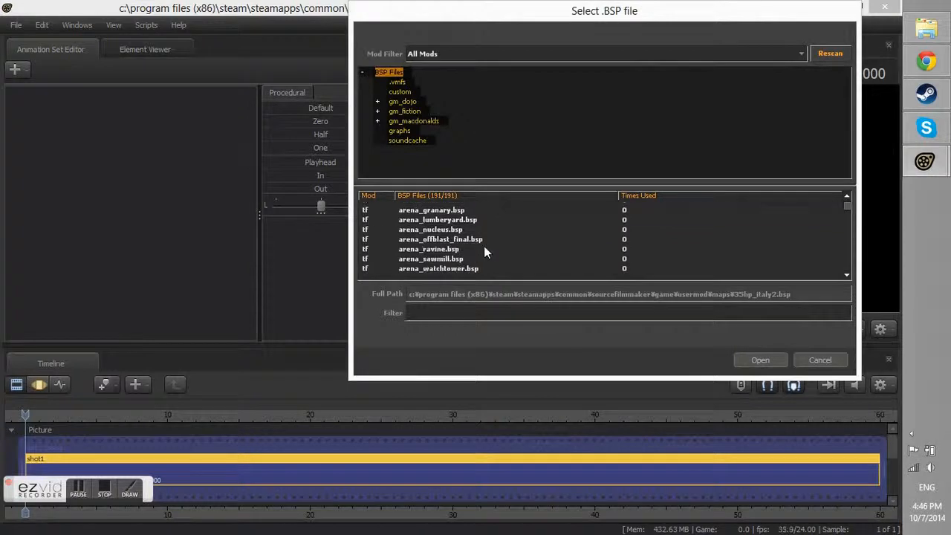
Load the cp_coldfront.bsp map into the session and fly the work camera forward through its interior
scroll(516, 243, down, 3)
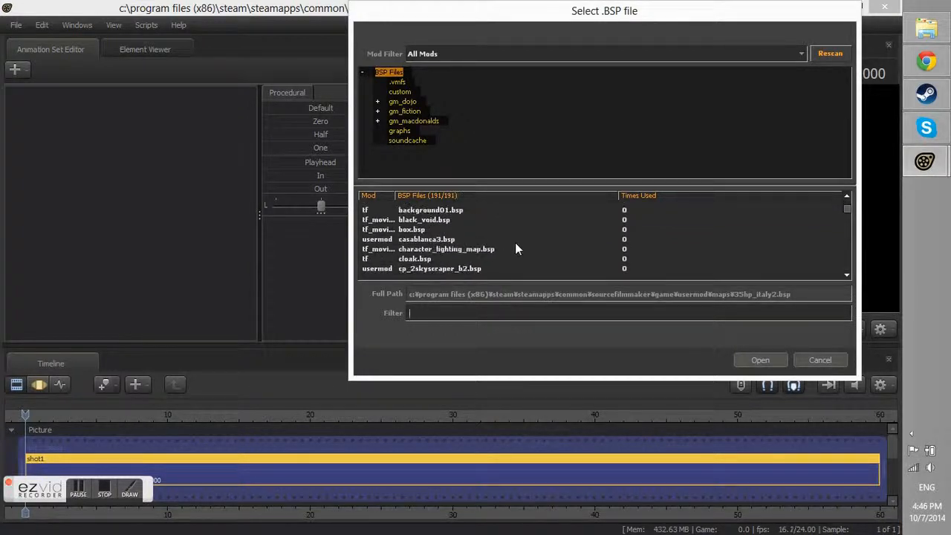
click(421, 260)
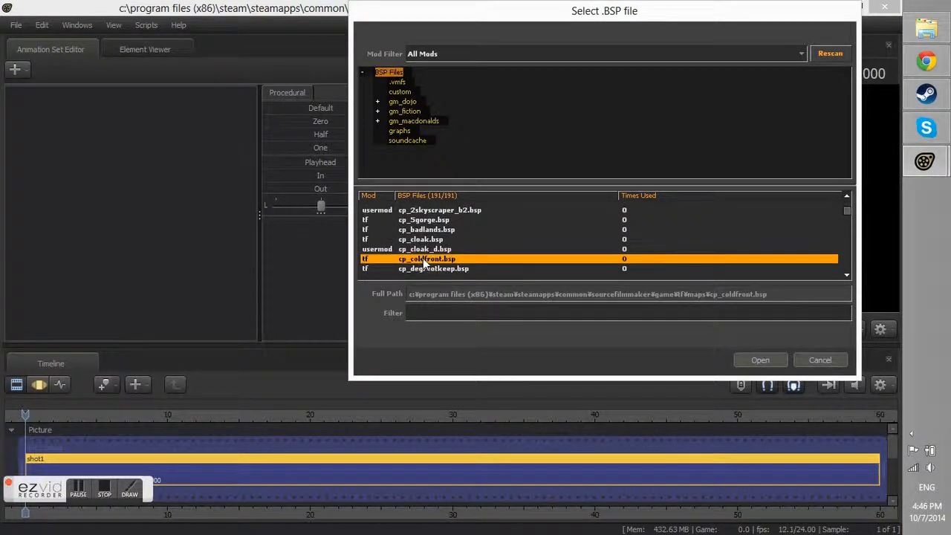
double_click(425, 260)
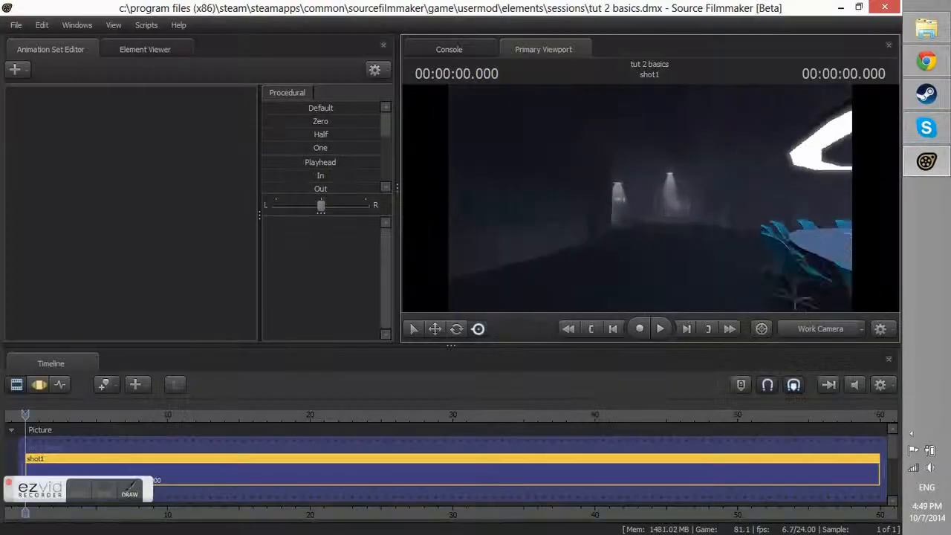
key(w)
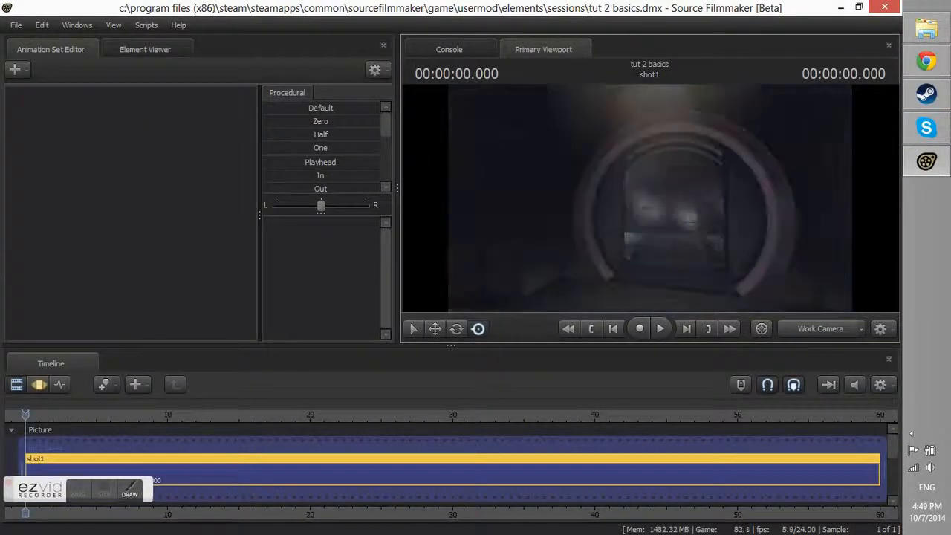
key(w)
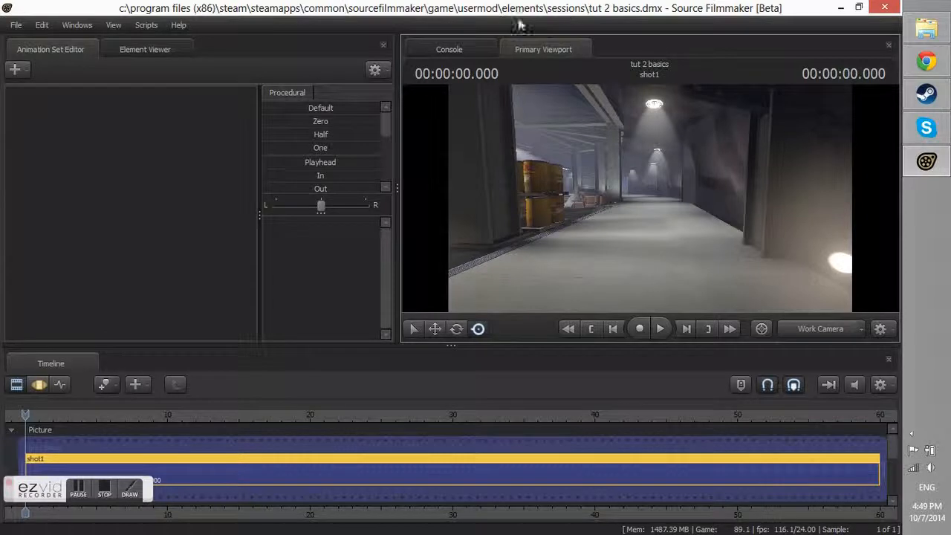
Circle the Primary Viewport label in red with the screen paint brush and add two arrows pointing at it
click(130, 490)
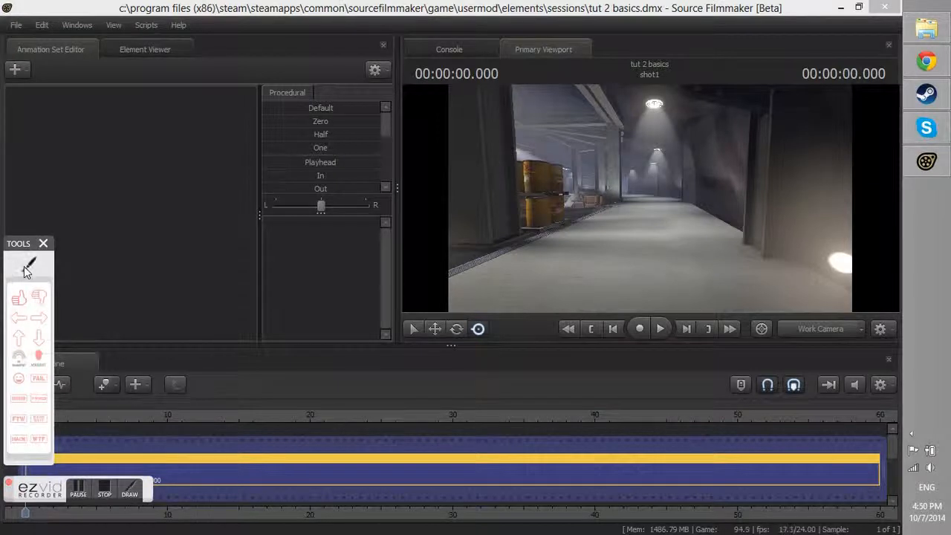
mouse_move(601, 37)
mouse_down()
mouse_move(529, 30)
mouse_move(502, 55)
mouse_move(615, 60)
mouse_move(561, 37)
mouse_move(579, 36)
mouse_up()
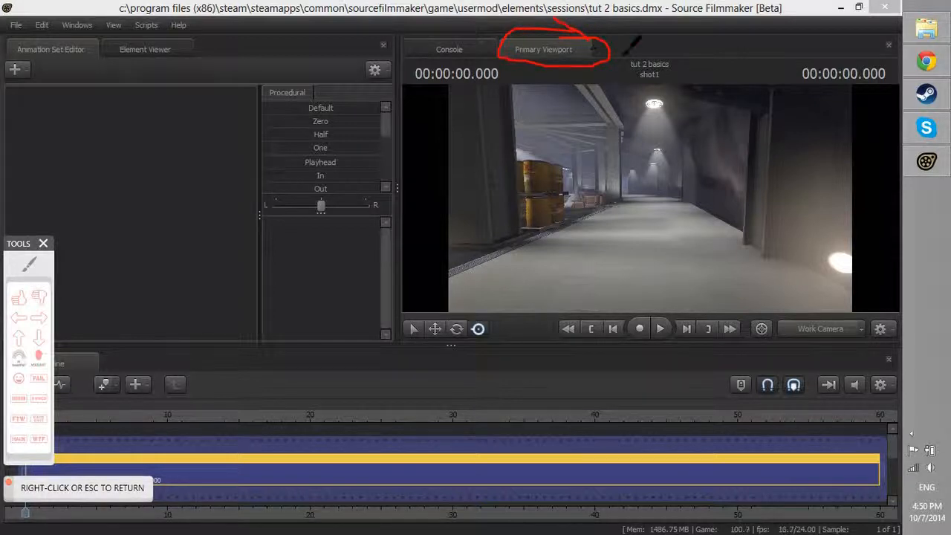
mouse_move(680, 41)
mouse_down()
mouse_move(616, 54)
mouse_move(631, 65)
mouse_up()
mouse_move(561, 114)
mouse_down()
mouse_move(561, 77)
mouse_move(572, 72)
mouse_move(566, 91)
mouse_up()
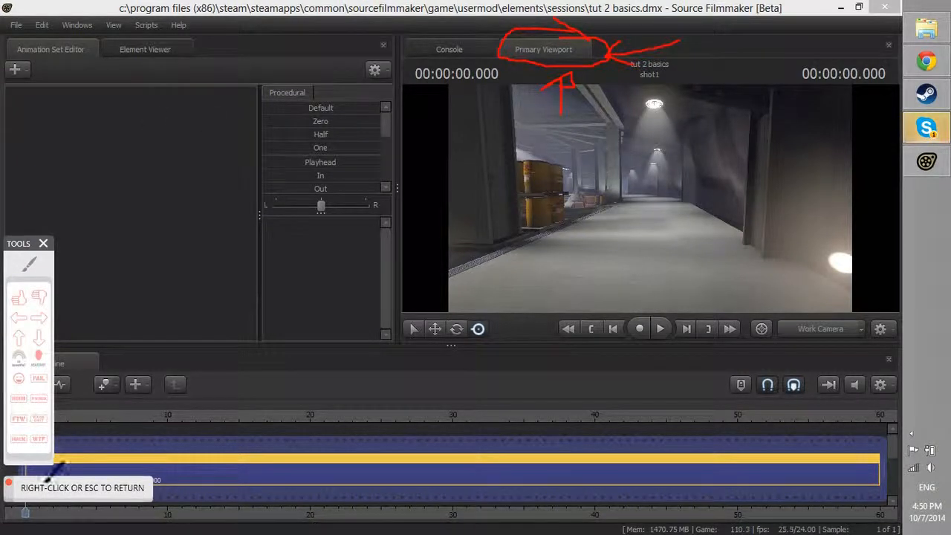
right_click(152, 394)
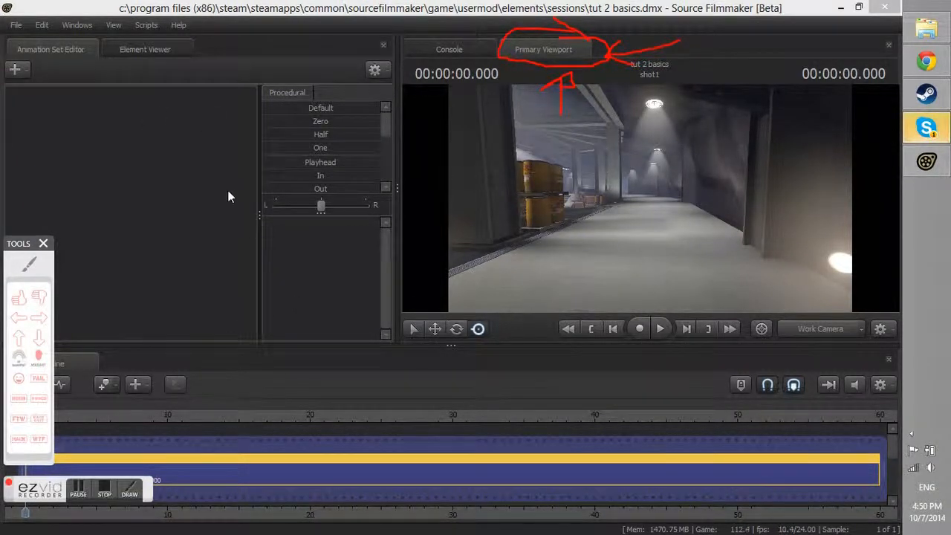
Circle the Animation Set Editor label in red with the screen paint brush and add arrows pointing at it
drag(459, 236, 586, 199)
key(w)
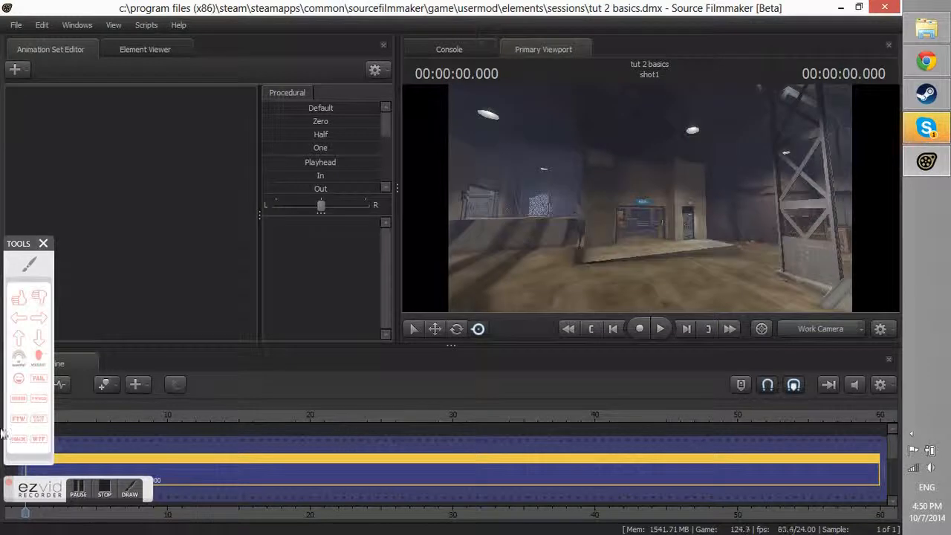
click(30, 271)
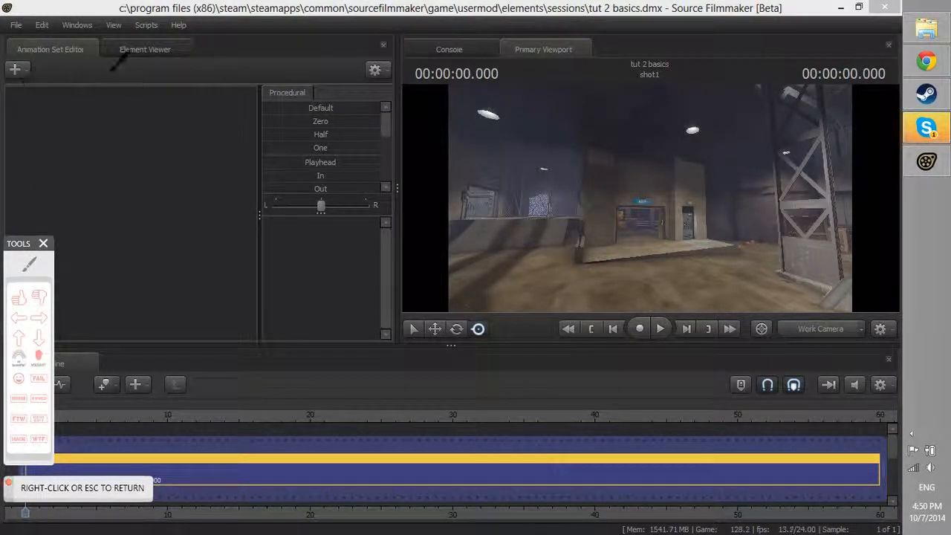
mouse_move(107, 45)
mouse_down()
mouse_move(46, 26)
mouse_move(69, 73)
mouse_move(109, 64)
mouse_move(130, 149)
mouse_move(72, 78)
mouse_move(117, 133)
mouse_move(95, 104)
mouse_move(101, 74)
mouse_move(87, 87)
mouse_move(121, 86)
mouse_up()
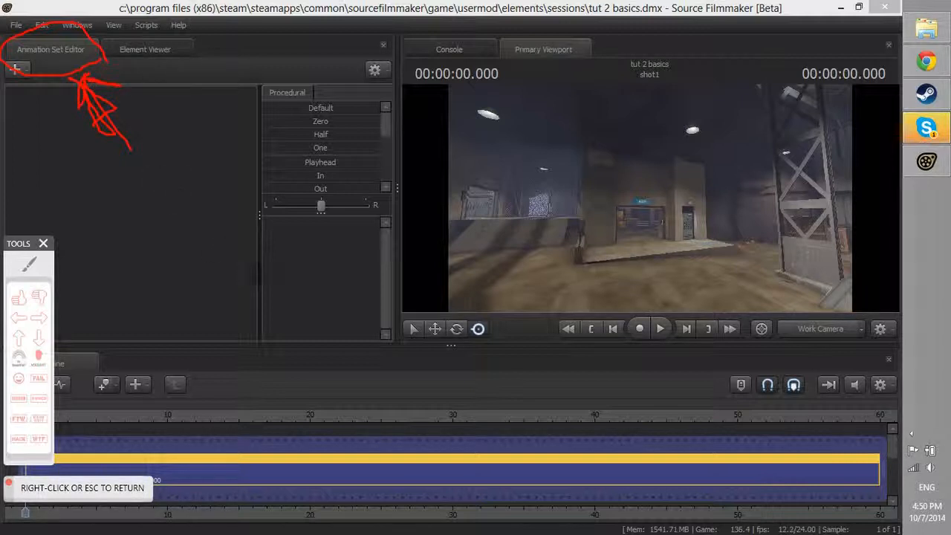
mouse_move(183, 62)
mouse_down()
mouse_move(131, 70)
mouse_move(149, 54)
mouse_up()
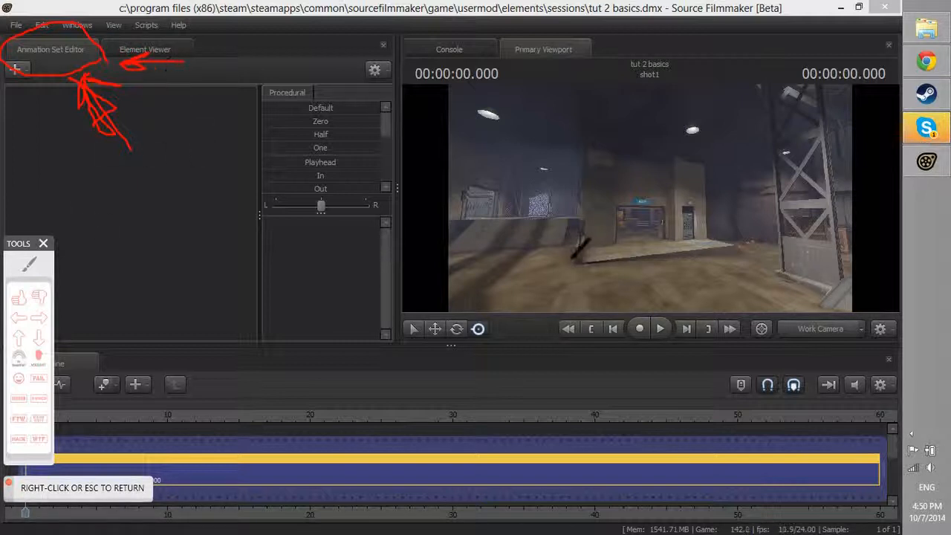
drag(549, 248, 525, 247)
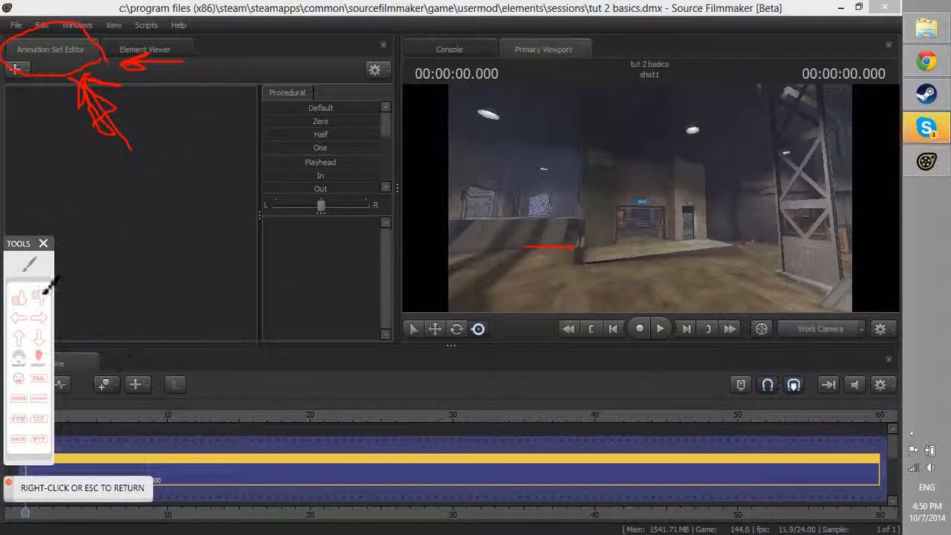
right_click(300, 233)
Move the floating drawing tools palette away from the Timeline area to the middle of the screen
mouse_move(567, 230)
mouse_down()
mouse_move(423, 232)
mouse_move(596, 201)
mouse_up()
key(w)
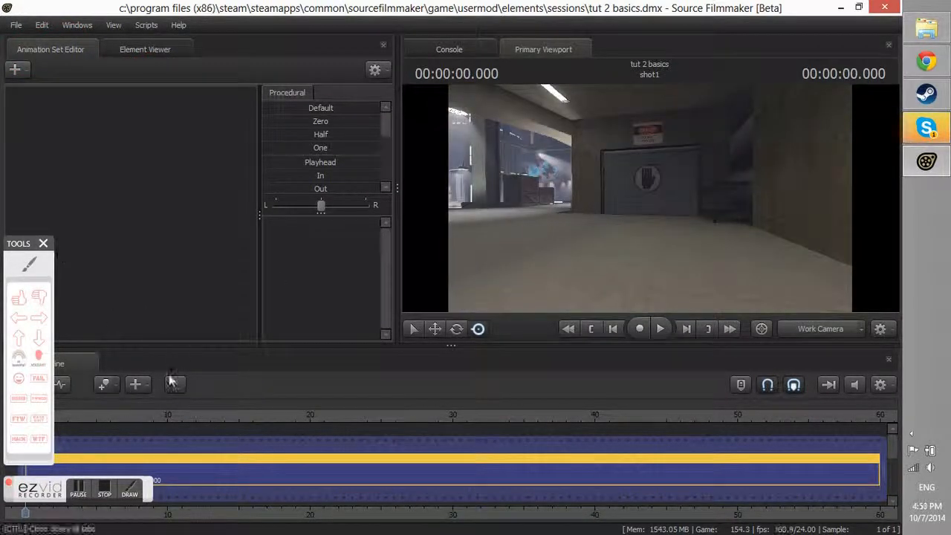
click(28, 264)
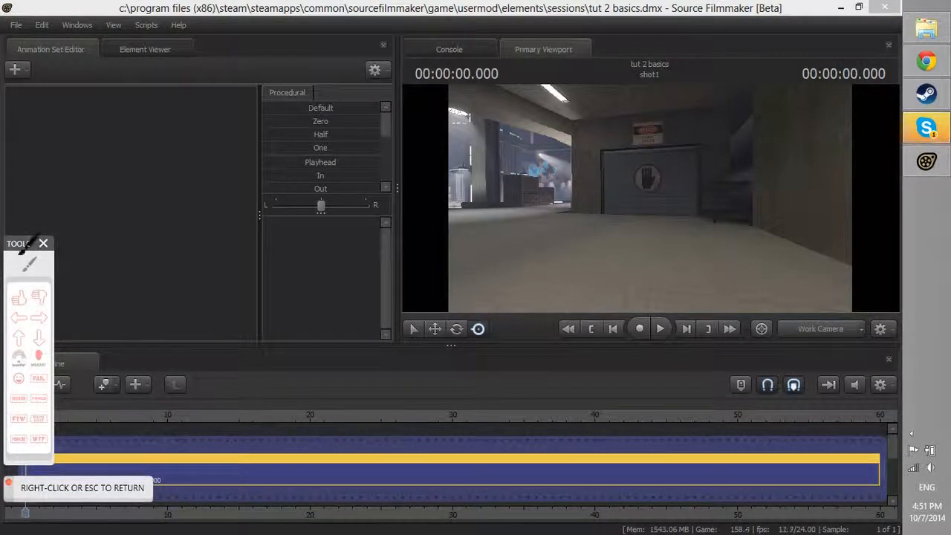
right_click(37, 266)
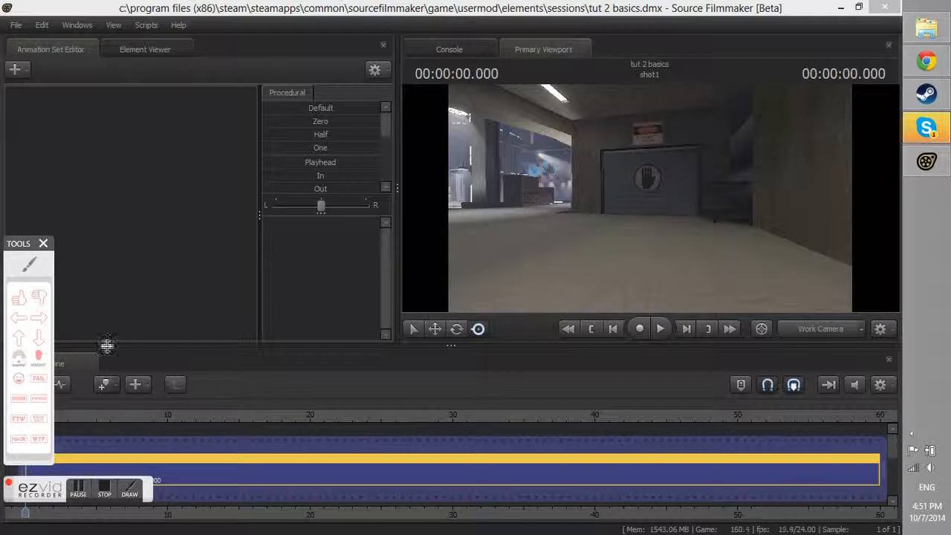
drag(19, 239, 386, 154)
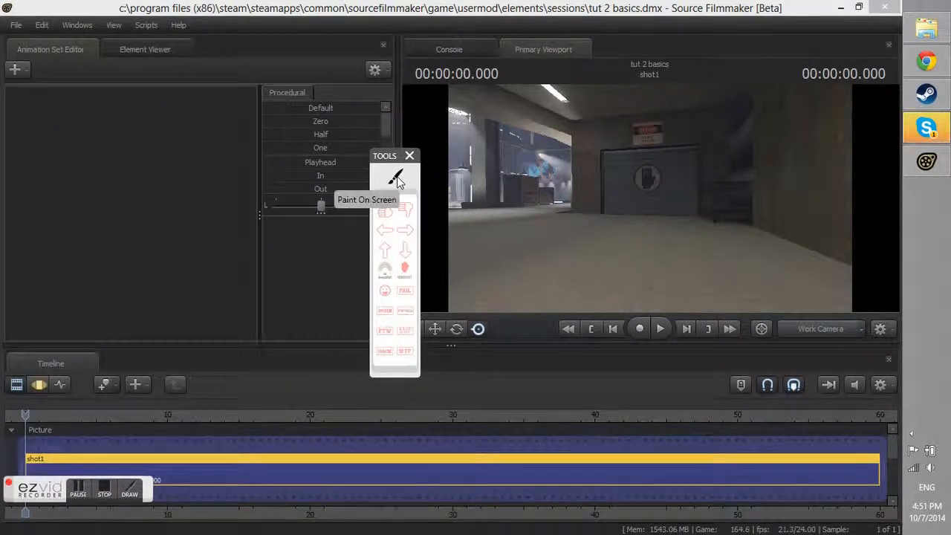
Circle the Timeline label in red with the screen paint brush and add two arrows pointing at it
click(396, 179)
mouse_move(121, 334)
mouse_down()
mouse_move(56, 321)
mouse_move(15, 360)
mouse_move(104, 375)
mouse_move(115, 334)
mouse_move(188, 261)
mouse_up()
drag(125, 317, 123, 273)
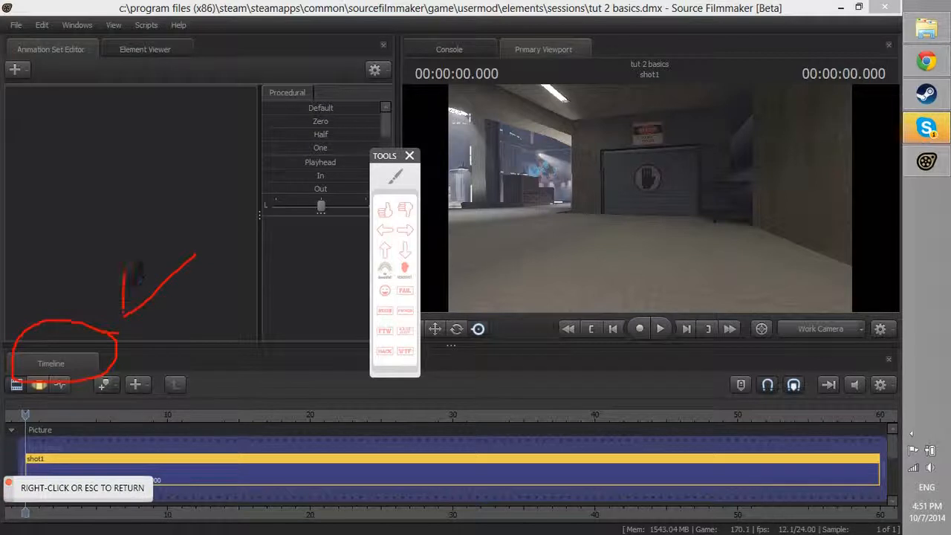
mouse_move(127, 317)
mouse_down()
mouse_move(173, 302)
mouse_move(116, 314)
mouse_move(129, 280)
mouse_move(132, 311)
mouse_move(189, 257)
mouse_move(148, 315)
mouse_up()
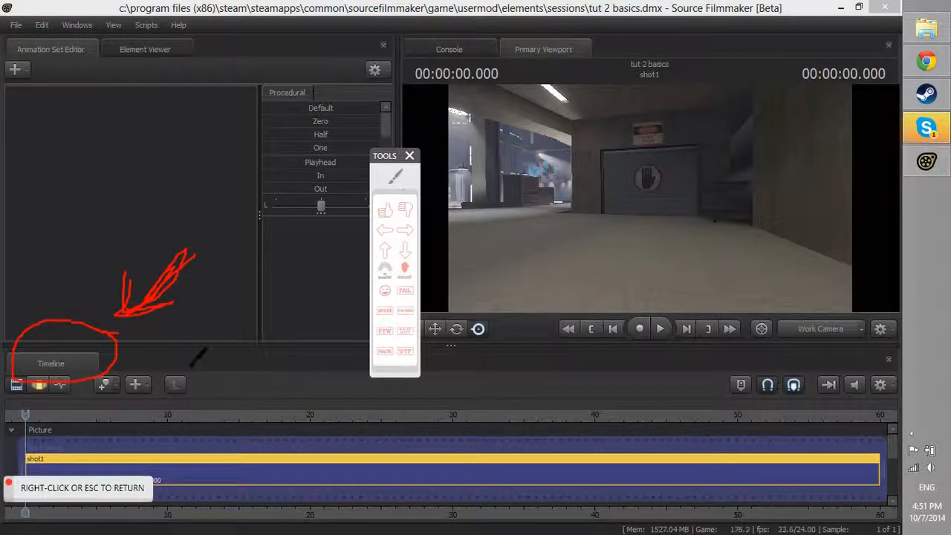
drag(170, 352, 232, 340)
mouse_move(171, 362)
mouse_down()
mouse_move(161, 354)
mouse_move(174, 362)
mouse_move(194, 332)
mouse_move(165, 353)
mouse_up()
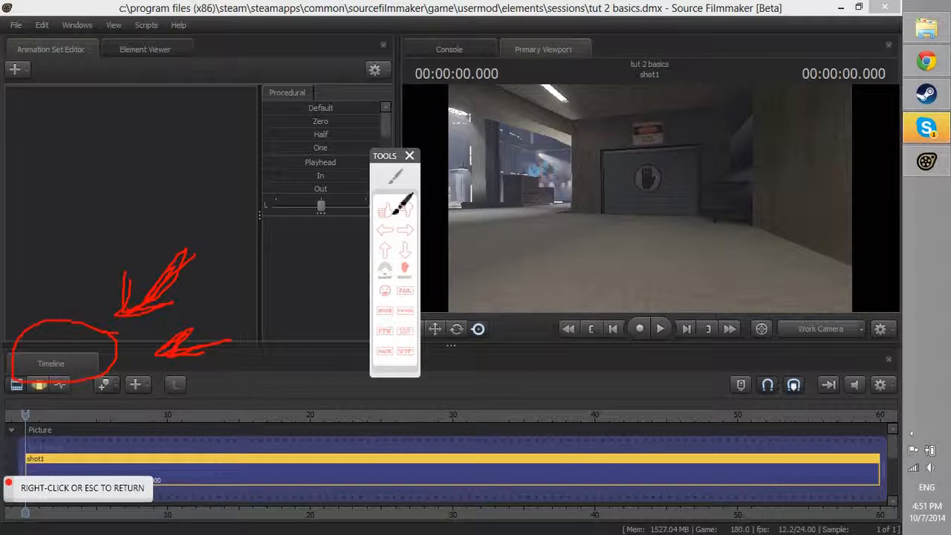
right_click(260, 322)
Handwrite the note "WASD to move" in red across the screen with the paint brush
mouse_move(637, 216)
mouse_down()
mouse_move(580, 216)
mouse_move(649, 197)
mouse_up()
key(w)
click(384, 180)
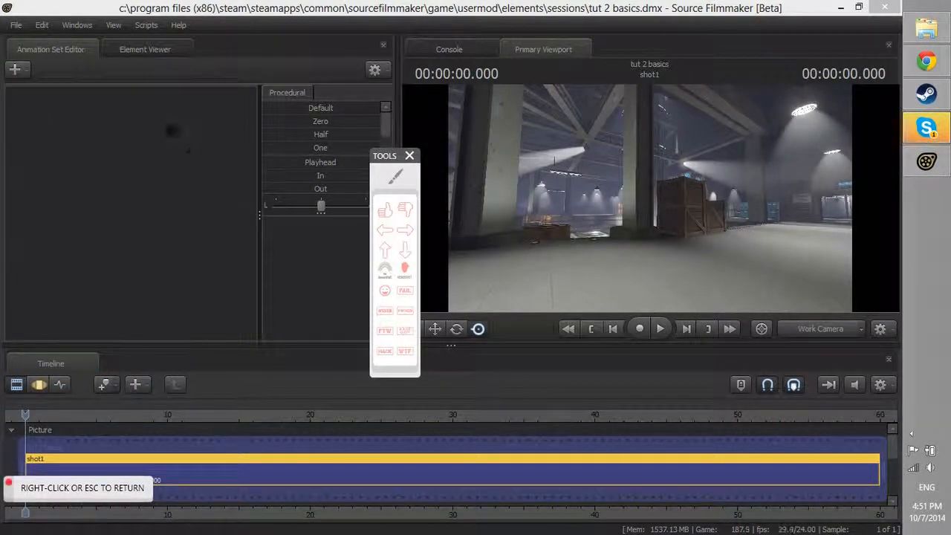
mouse_move(125, 97)
mouse_down()
mouse_move(160, 128)
mouse_move(165, 73)
mouse_up()
drag(206, 150, 239, 113)
mouse_move(294, 46)
mouse_down()
mouse_move(300, 95)
mouse_move(277, 128)
mouse_up()
drag(215, 139, 264, 217)
mouse_move(217, 140)
mouse_down()
mouse_move(285, 153)
mouse_move(266, 220)
mouse_up()
mouse_move(329, 97)
mouse_down()
mouse_move(357, 149)
mouse_move(373, 125)
mouse_move(360, 123)
mouse_up()
mouse_move(367, 114)
mouse_down()
mouse_move(382, 143)
mouse_move(368, 126)
mouse_up()
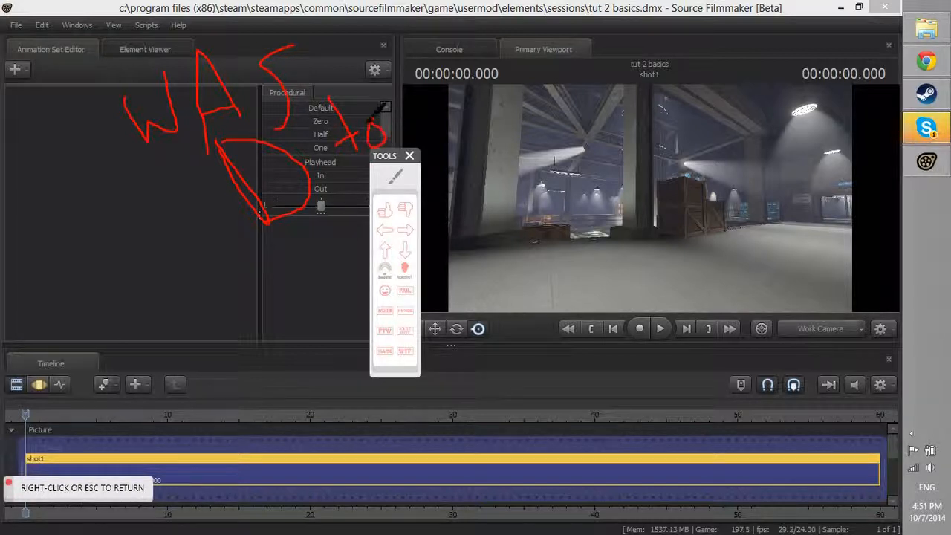
mouse_move(413, 104)
mouse_down()
mouse_move(427, 82)
mouse_move(462, 92)
mouse_move(496, 51)
mouse_move(533, 32)
mouse_move(512, 54)
mouse_move(491, 48)
mouse_up()
right_click(271, 313)
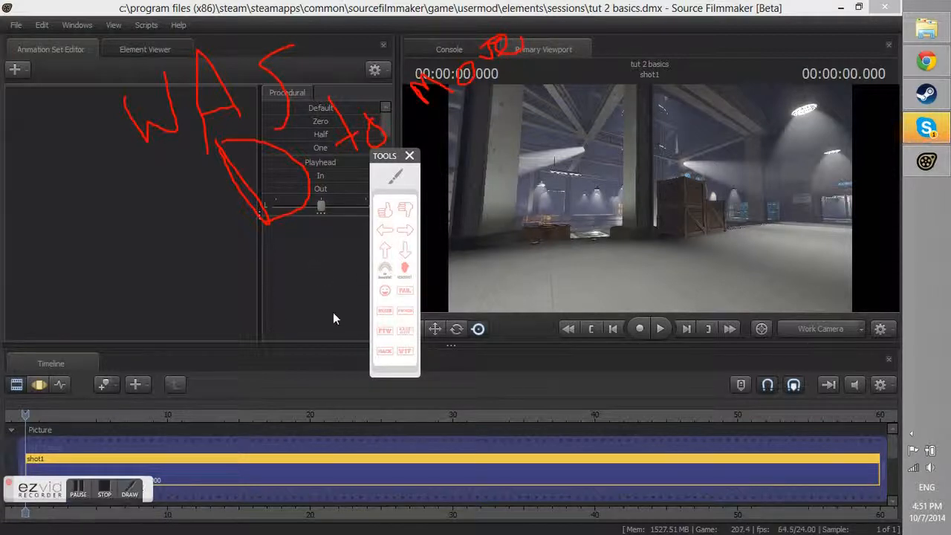
Fly the work camera through the map to demonstrate moving and turning in the Primary Viewport
key(w)
mouse_move(623, 206)
mouse_down()
mouse_move(505, 206)
mouse_move(590, 206)
mouse_up()
key(w)
key(w)
mouse_move(650, 198)
mouse_down()
mouse_move(639, 198)
mouse_move(650, 198)
mouse_up()
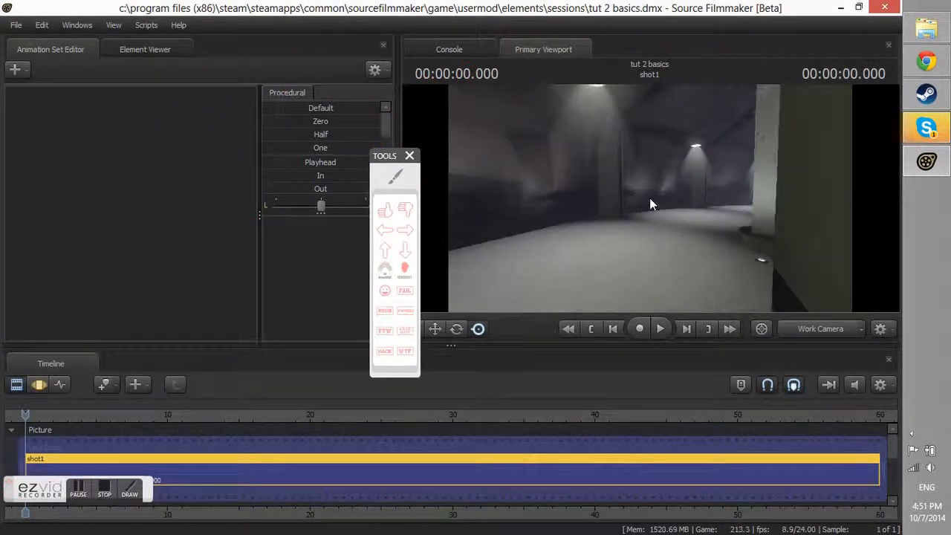
right_click(136, 159)
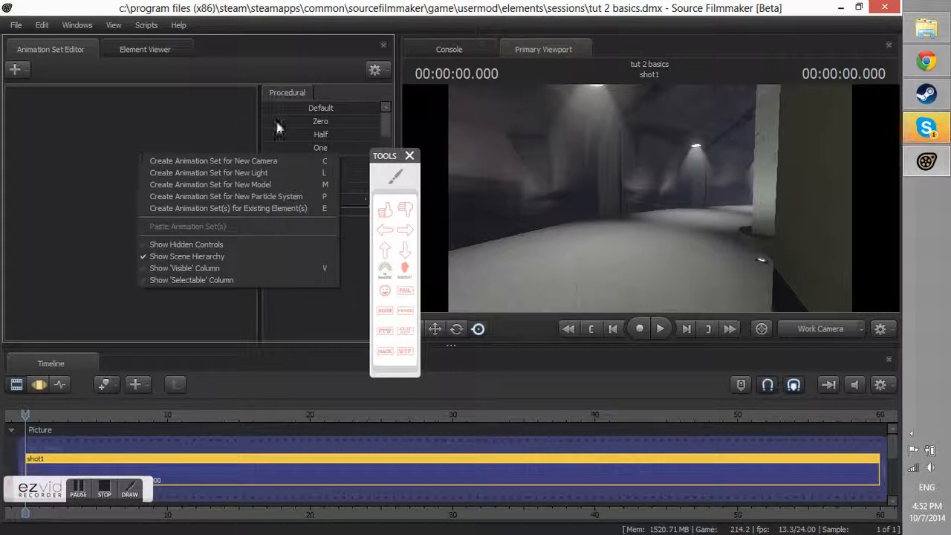
click(394, 176)
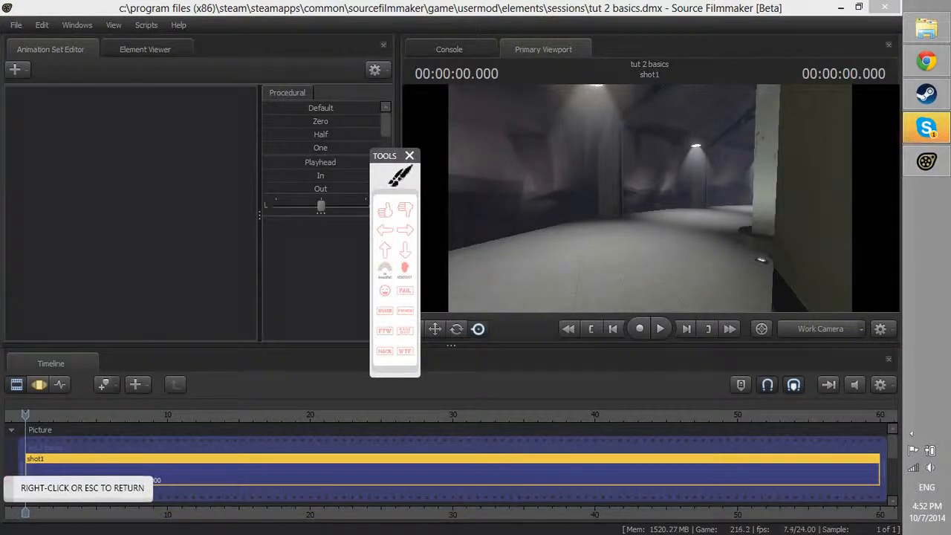
right_click(92, 160)
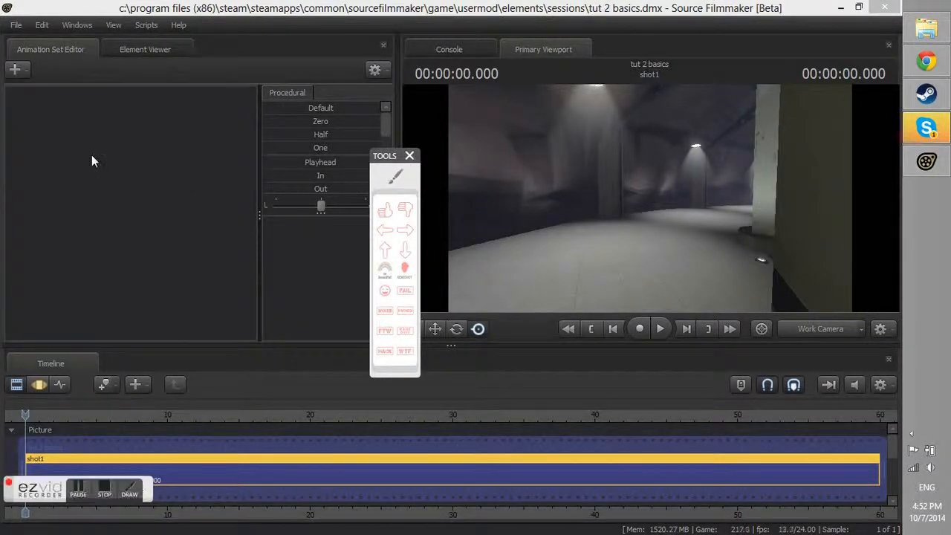
Circle the plus control of the Animation Set Editor in red with the screen paint brush and point an arrow at it
click(394, 177)
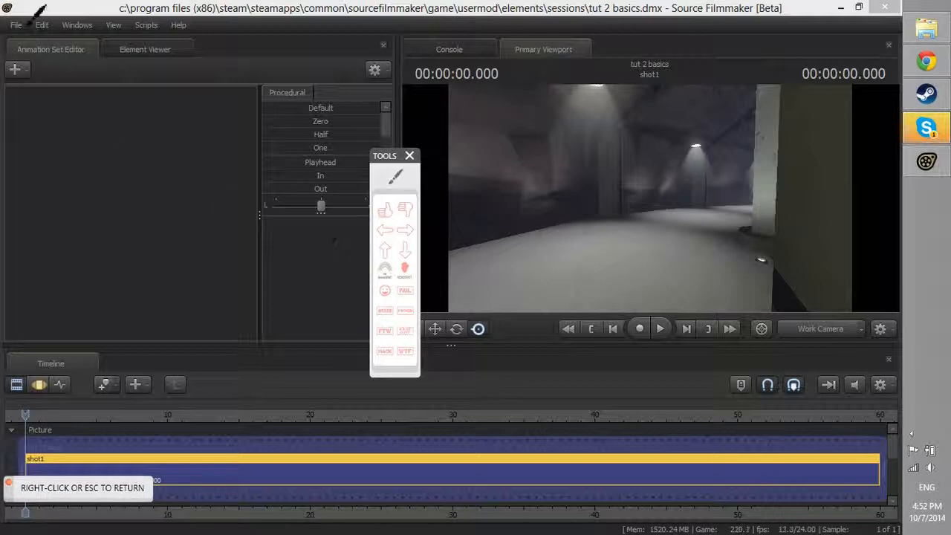
mouse_move(47, 83)
mouse_down()
mouse_move(33, 64)
mouse_move(4, 82)
mouse_move(49, 80)
mouse_up()
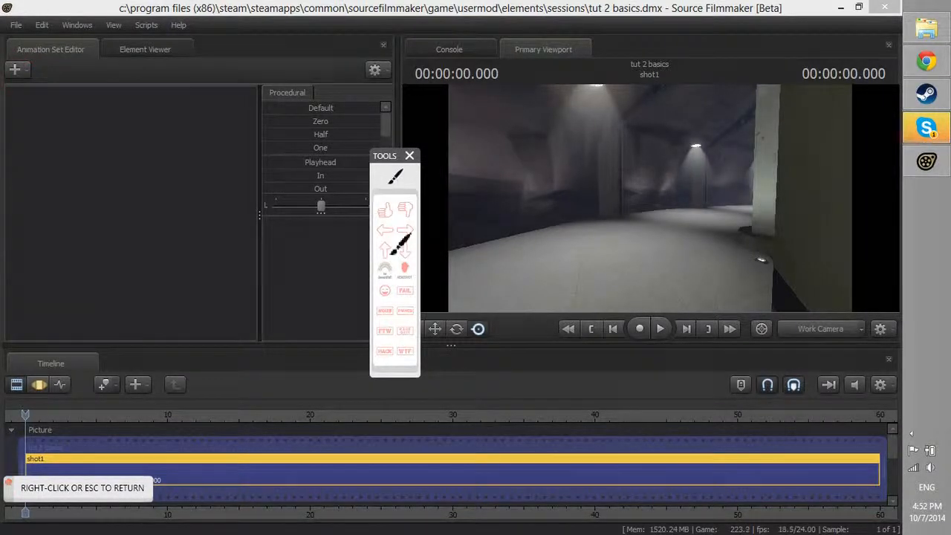
mouse_move(24, 102)
mouse_down()
mouse_move(23, 37)
mouse_move(19, 91)
mouse_move(54, 89)
mouse_move(128, 177)
mouse_up()
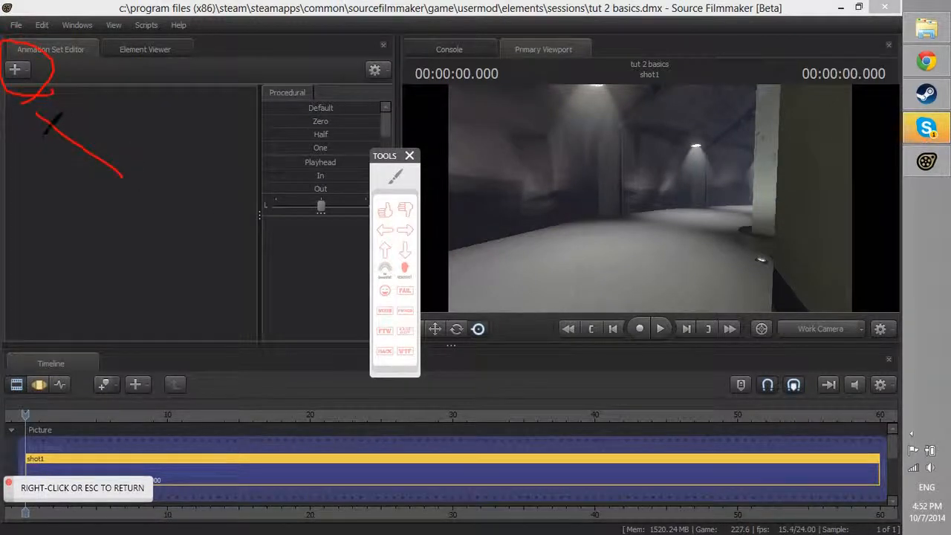
mouse_move(27, 113)
mouse_down()
mouse_move(42, 142)
mouse_move(46, 116)
mouse_move(87, 119)
mouse_up()
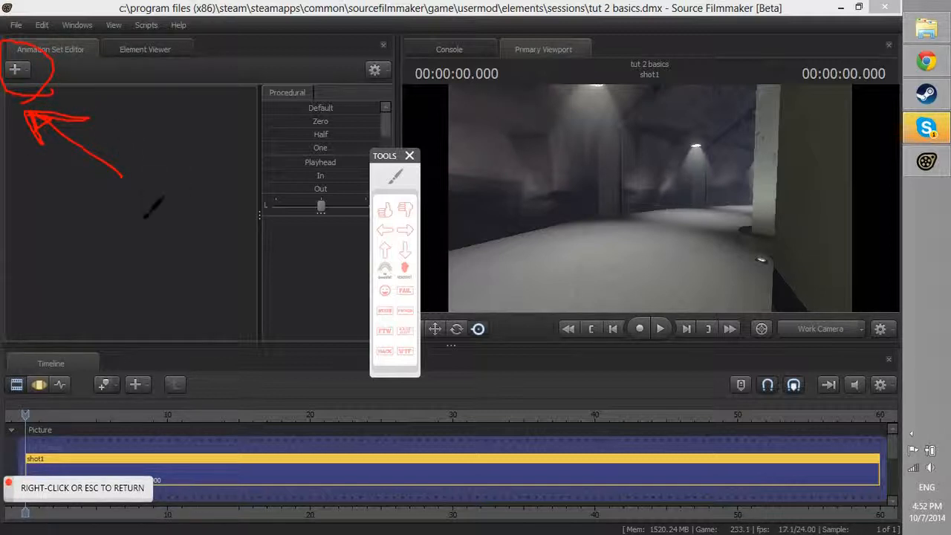
Handwrite the note "add stuff" in red beside the arrow in the Animation Set Editor
drag(140, 197, 173, 208)
drag(195, 141, 201, 186)
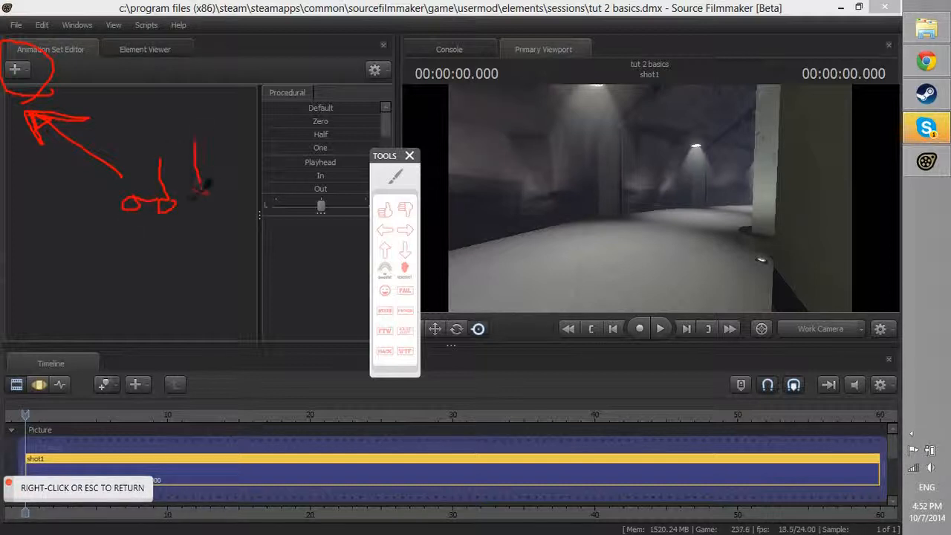
mouse_move(247, 133)
mouse_down()
mouse_move(237, 187)
mouse_move(257, 190)
mouse_up()
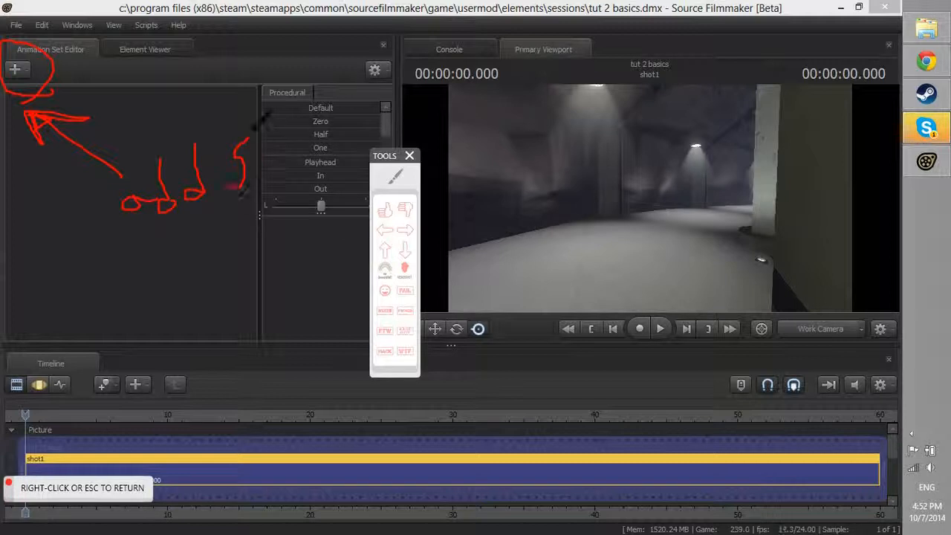
mouse_move(269, 141)
mouse_down()
mouse_move(301, 179)
mouse_move(321, 161)
mouse_up()
mouse_move(326, 119)
mouse_down()
mouse_move(331, 191)
mouse_move(324, 134)
mouse_move(339, 108)
mouse_up()
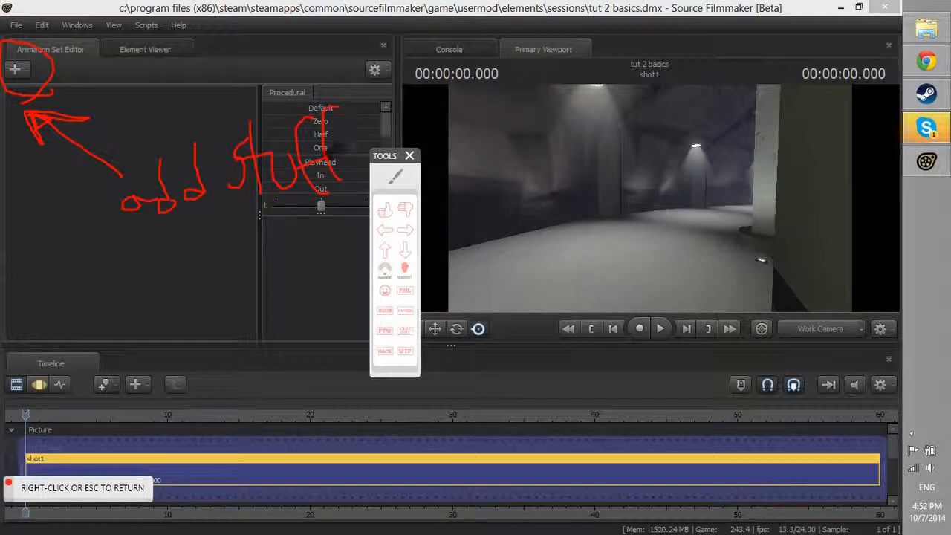
key(Escape)
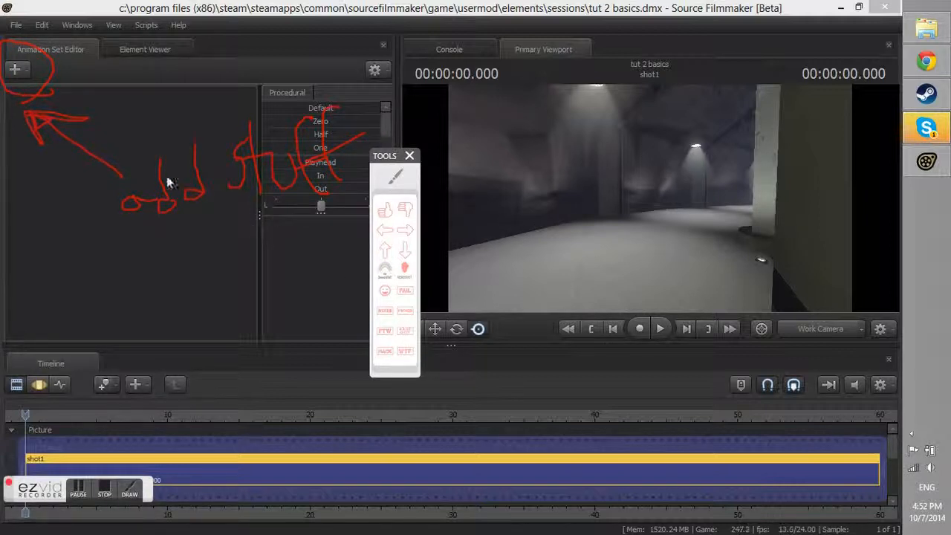
click(105, 487)
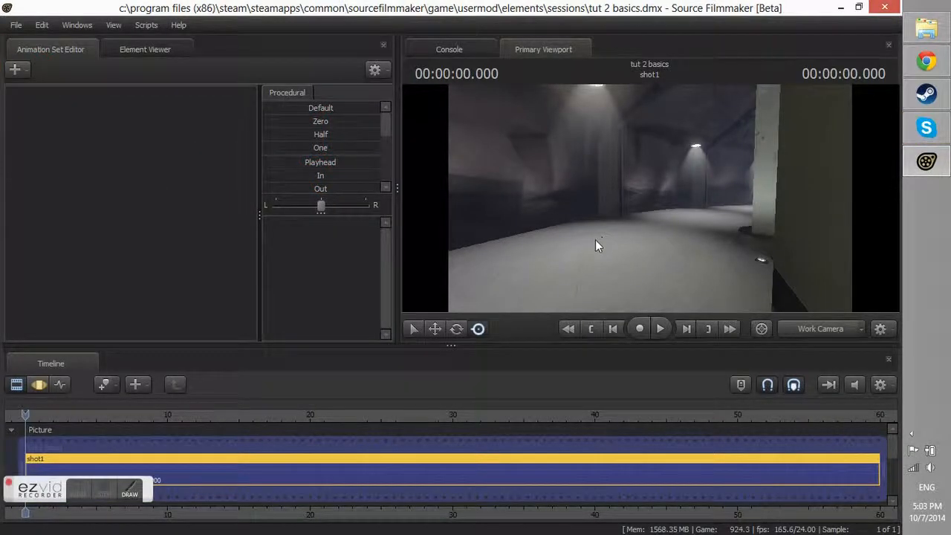
Turn the work camera toward the barrels, start an animation set for a new model and clear the model file filter
drag(595, 239, 640, 261)
right_click(121, 155)
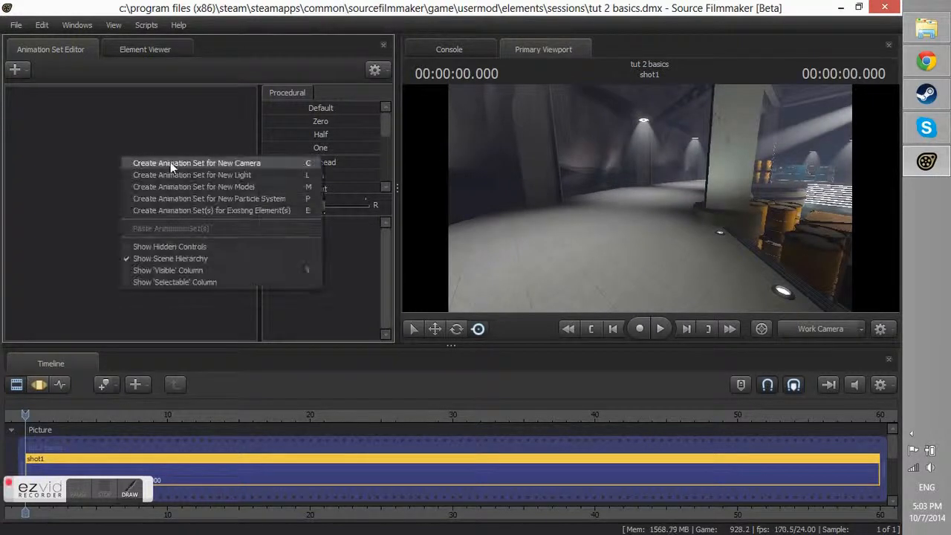
click(262, 189)
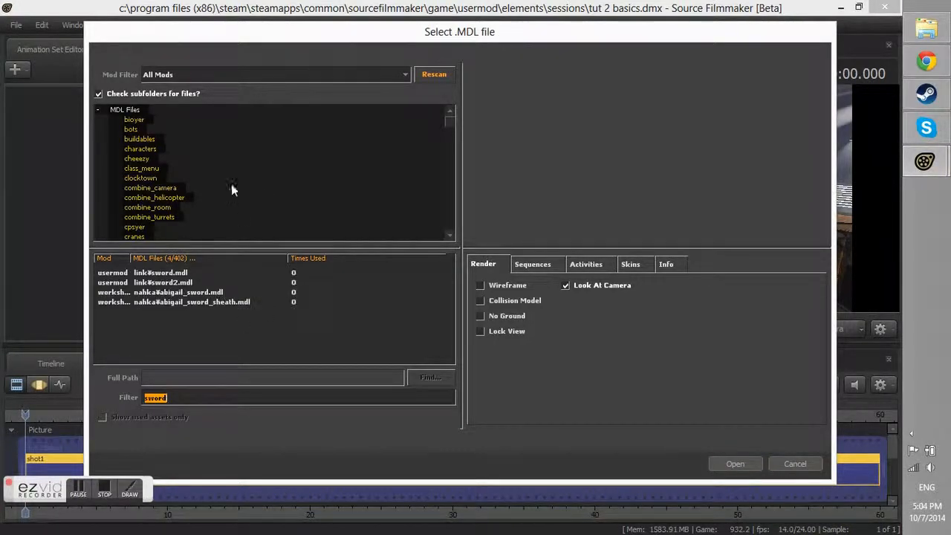
key(BackSpace)
Expand the player folder in the model browser and select its hwm subfolder
scroll(172, 171, down, 5)
scroll(130, 209, down, 6)
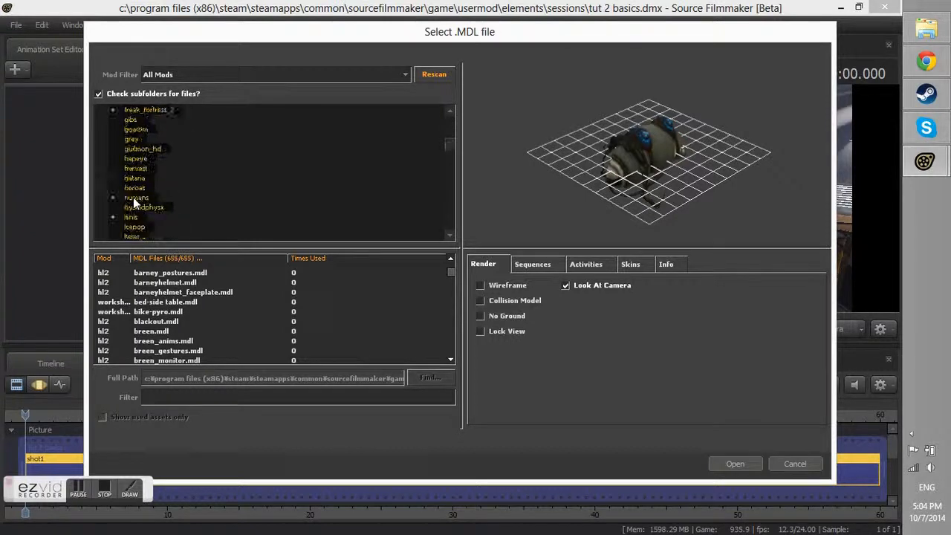
scroll(121, 195, down, 8)
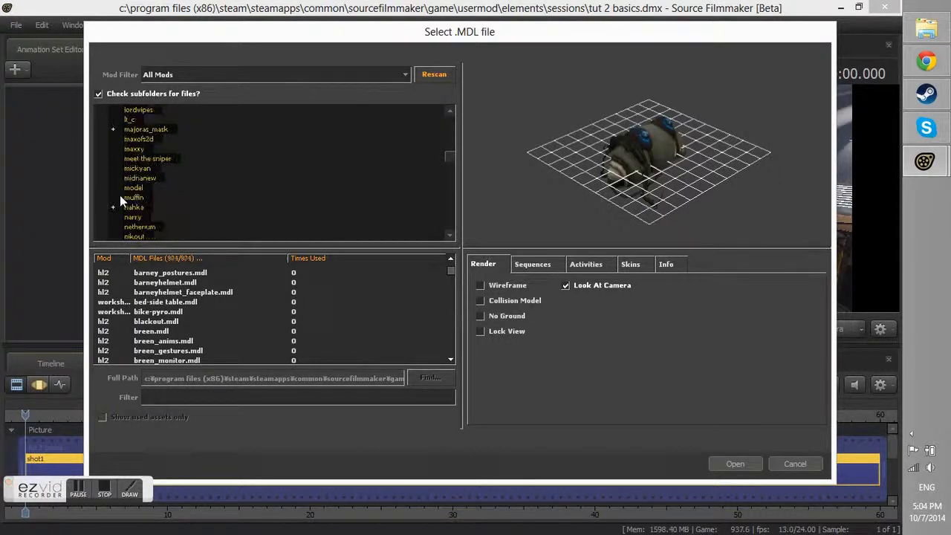
scroll(120, 195, down, 2)
click(120, 196)
scroll(133, 197, down, 2)
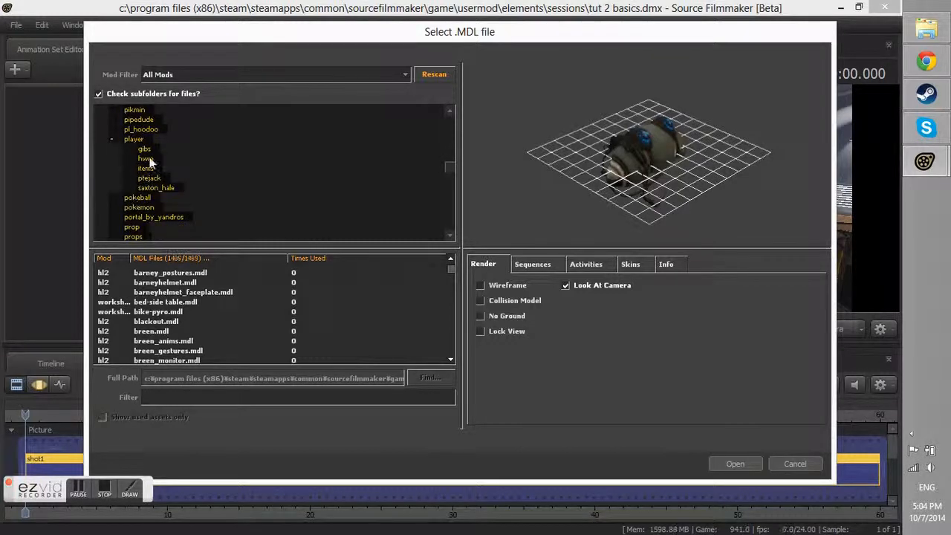
click(146, 159)
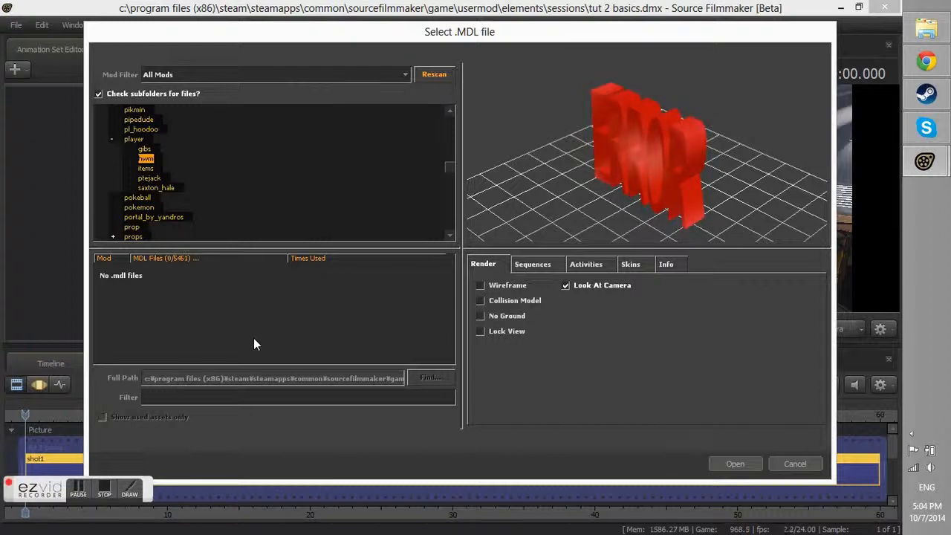
Preview the spyper, spy, sny and scout_suit models from the hwm folder
scroll(283, 318, down, 8)
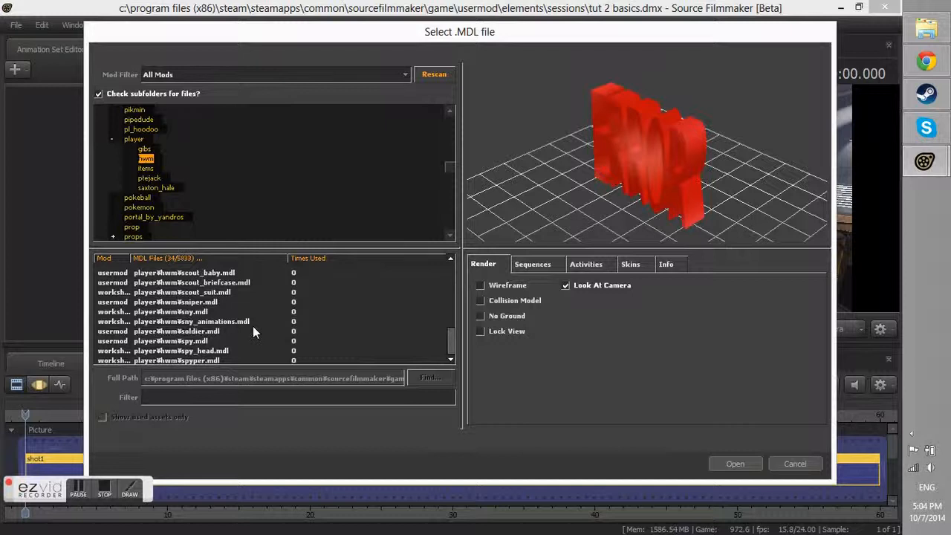
click(205, 360)
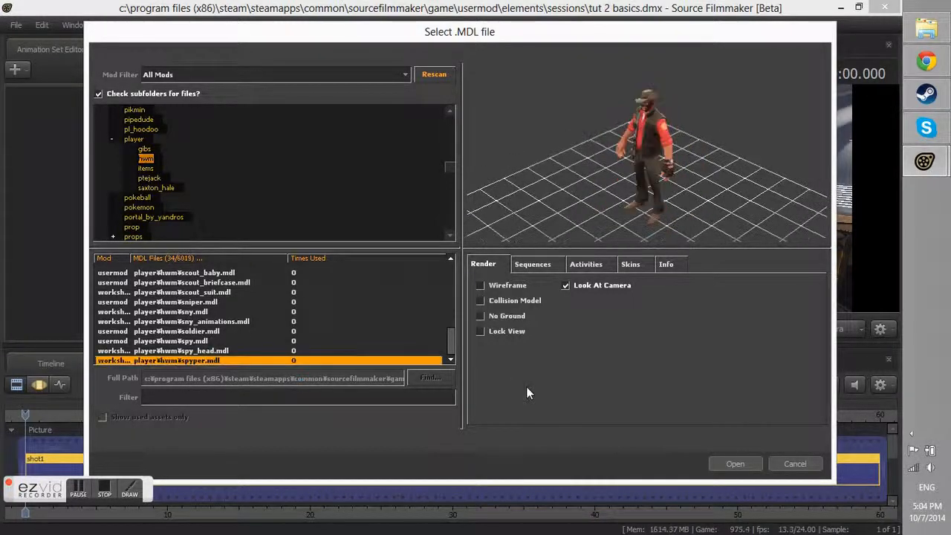
click(197, 340)
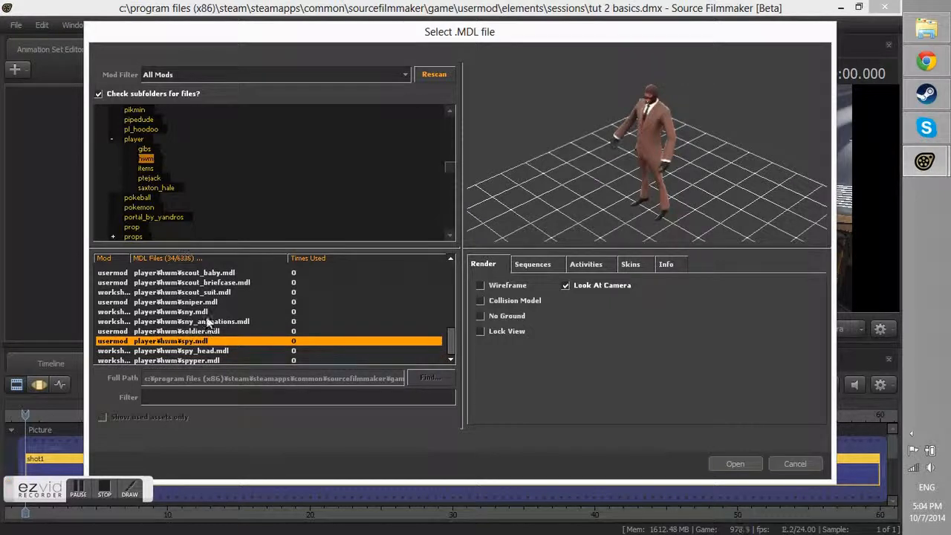
click(207, 315)
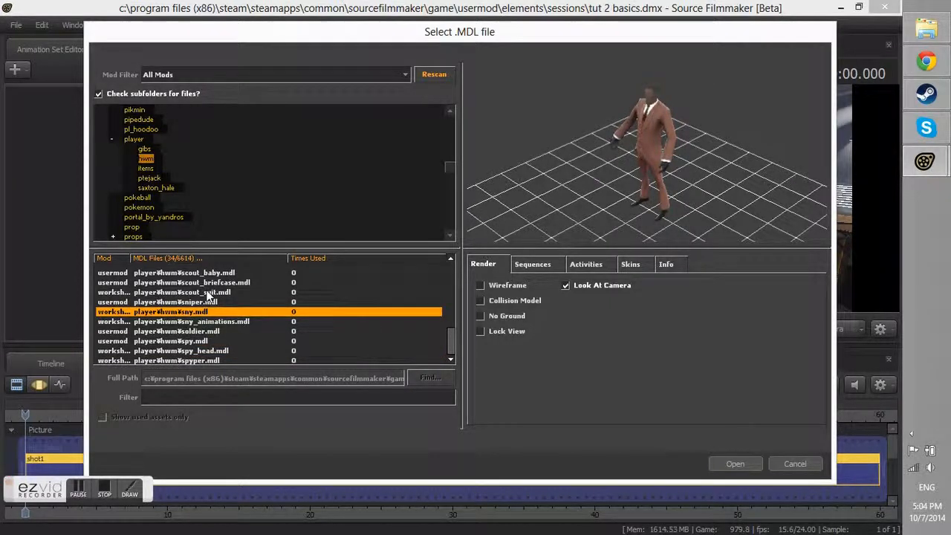
click(208, 293)
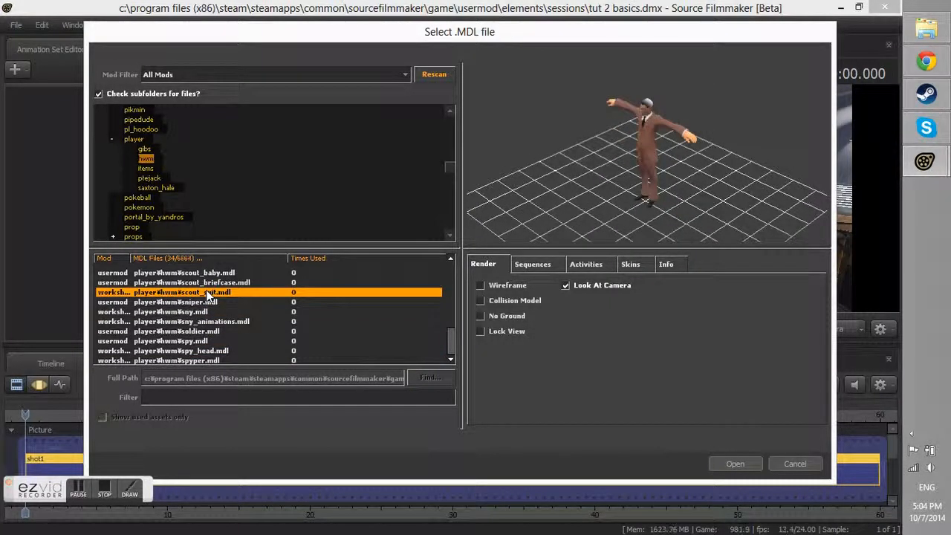
Load the player hwm model sniper.mdl into the shot and save the session
click(212, 301)
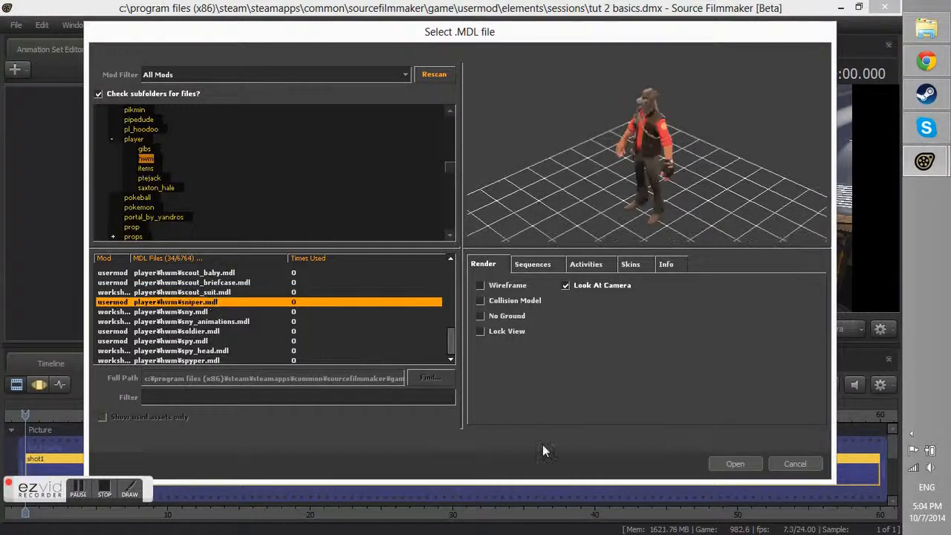
click(728, 468)
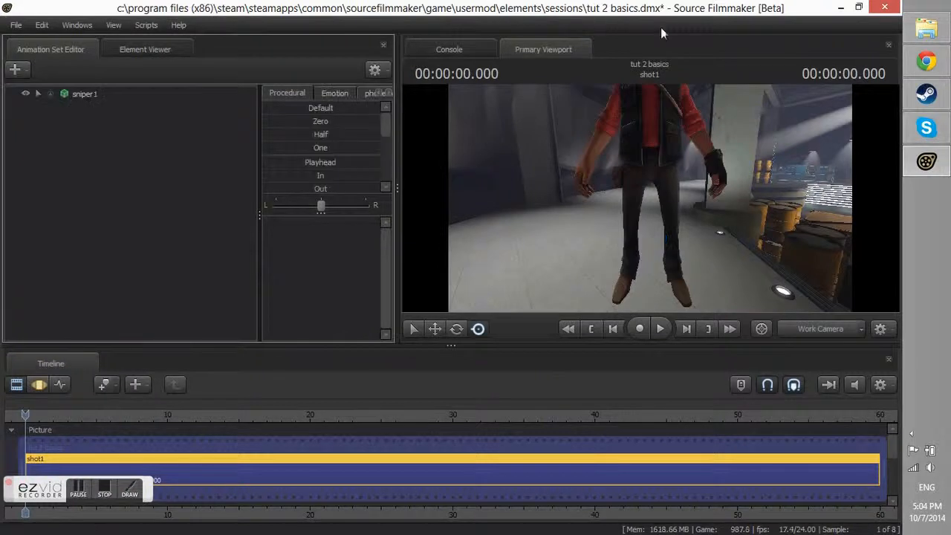
key(ctrl+s)
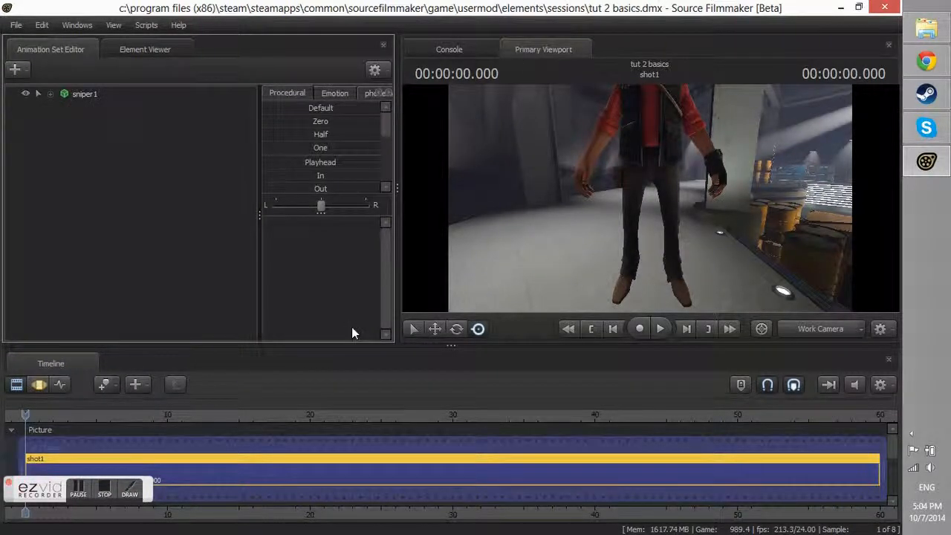
Circle the sniper model in the Primary Viewport in red with the screen paint brush and point three arrows at it
click(130, 489)
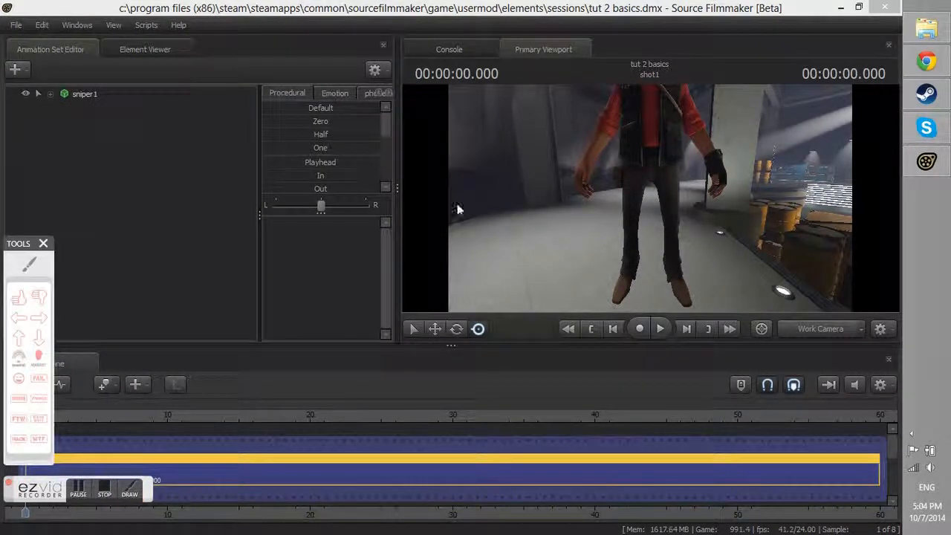
click(30, 265)
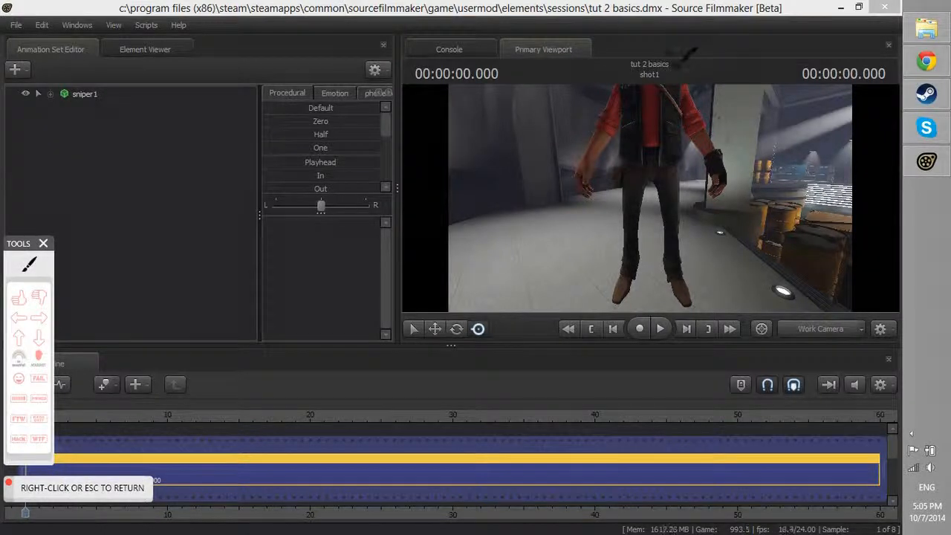
mouse_move(639, 37)
mouse_down()
mouse_move(520, 163)
mouse_move(772, 312)
mouse_move(739, 41)
mouse_move(557, 21)
mouse_up()
mouse_move(305, 271)
mouse_down()
mouse_move(510, 245)
mouse_move(488, 277)
mouse_move(536, 226)
mouse_move(453, 242)
mouse_move(506, 239)
mouse_up()
mouse_move(347, 126)
mouse_down()
mouse_move(481, 121)
mouse_move(415, 115)
mouse_up()
drag(482, 123, 405, 182)
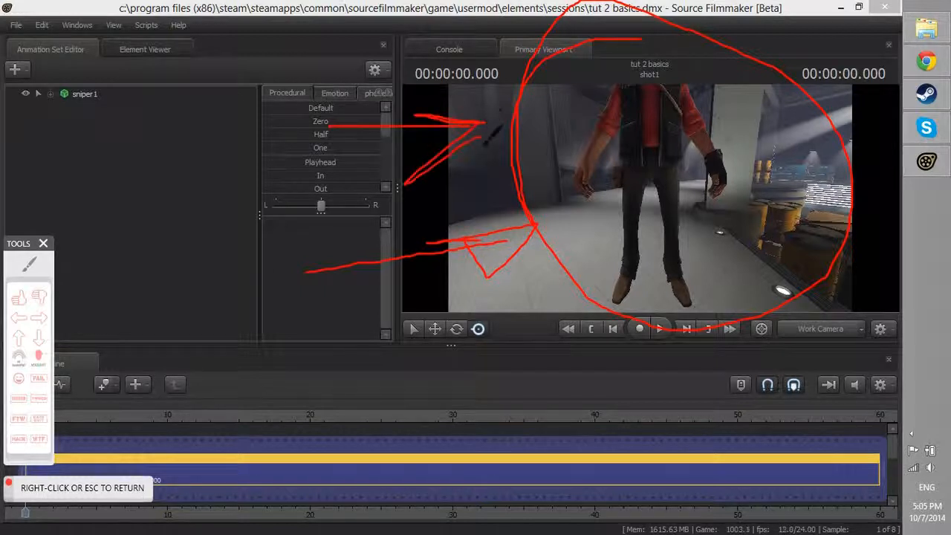
drag(702, 340, 676, 420)
mouse_move(699, 337)
mouse_down()
mouse_move(666, 363)
mouse_move(696, 366)
mouse_move(695, 344)
mouse_up()
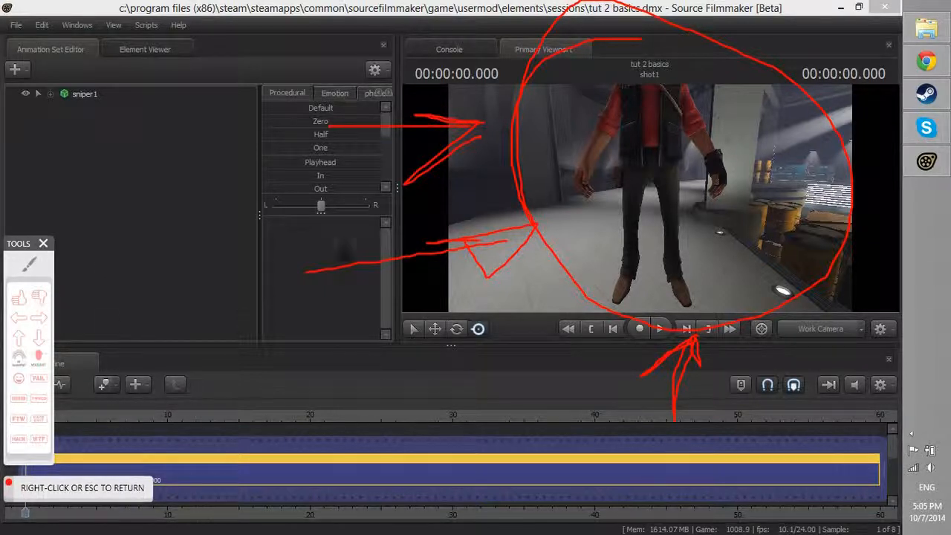
right_click(319, 249)
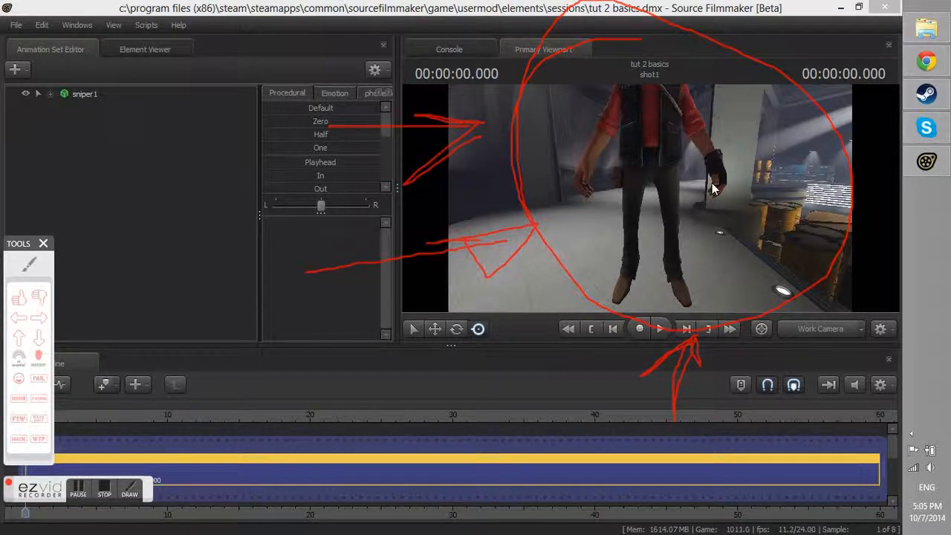
Fly the work camera back and sideways until the whole sniper model is in view
drag(730, 201, 649, 197)
key(s)
key(a)
Move the drawing palette off the timeline, then circle the three timeline editor mode icons in red and point arrows at them
drag(18, 242, 307, 134)
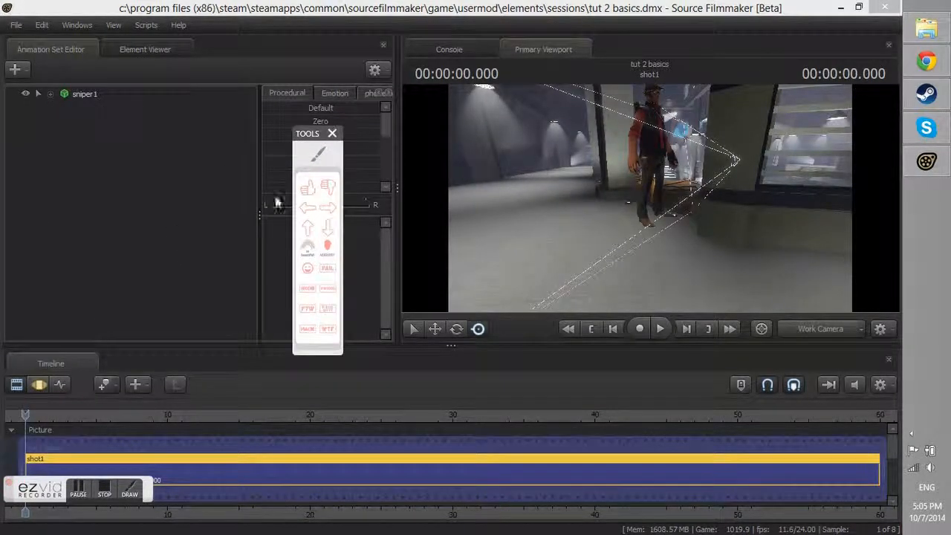
click(316, 153)
mouse_move(58, 367)
mouse_down()
mouse_move(37, 374)
mouse_move(63, 393)
mouse_move(74, 378)
mouse_move(22, 369)
mouse_move(87, 398)
mouse_move(35, 381)
mouse_move(13, 387)
mouse_up()
drag(67, 371, 166, 307)
mouse_move(74, 370)
mouse_down()
mouse_move(113, 316)
mouse_move(75, 371)
mouse_move(109, 364)
mouse_up()
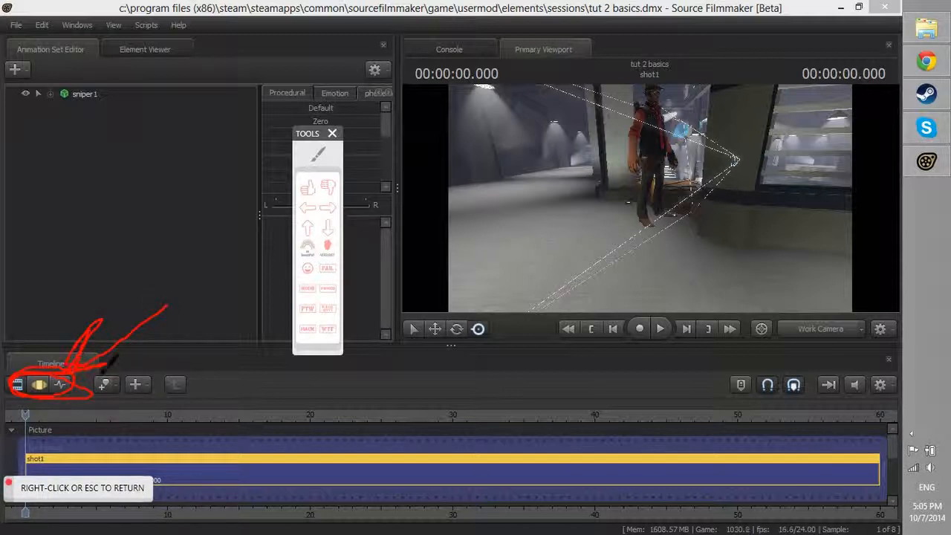
mouse_move(41, 360)
mouse_down()
mouse_move(28, 297)
mouse_move(30, 371)
mouse_move(30, 318)
mouse_move(11, 283)
mouse_up()
mouse_move(135, 427)
mouse_down()
mouse_move(102, 416)
mouse_move(101, 429)
mouse_move(88, 412)
mouse_move(117, 403)
mouse_move(94, 424)
mouse_up()
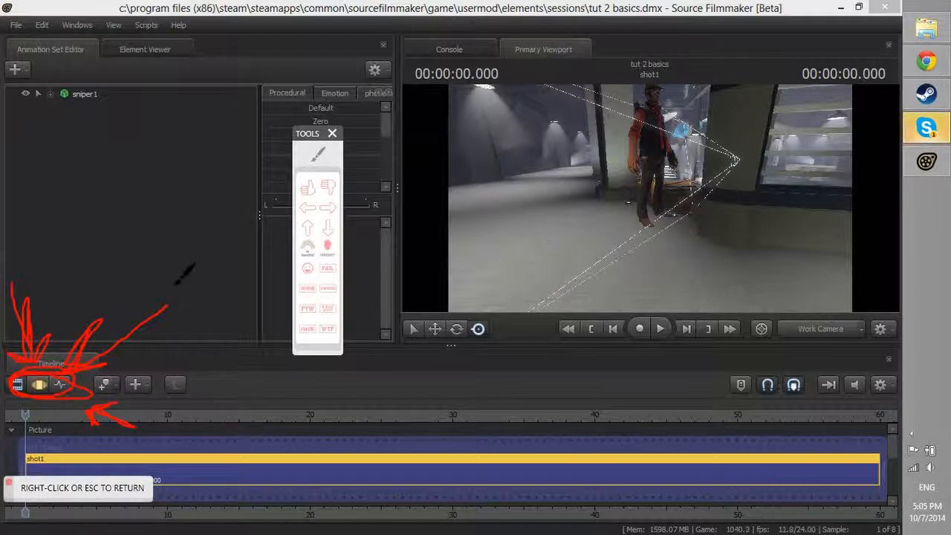
right_click(175, 277)
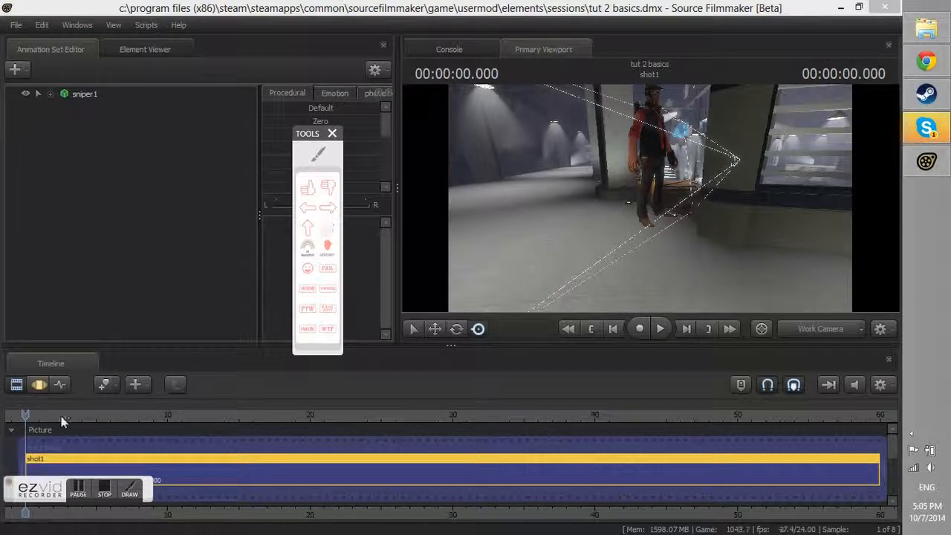
Switch the timeline to the Motion Editor and mark its green time area and mode icon in red with the screen paint brush
click(38, 384)
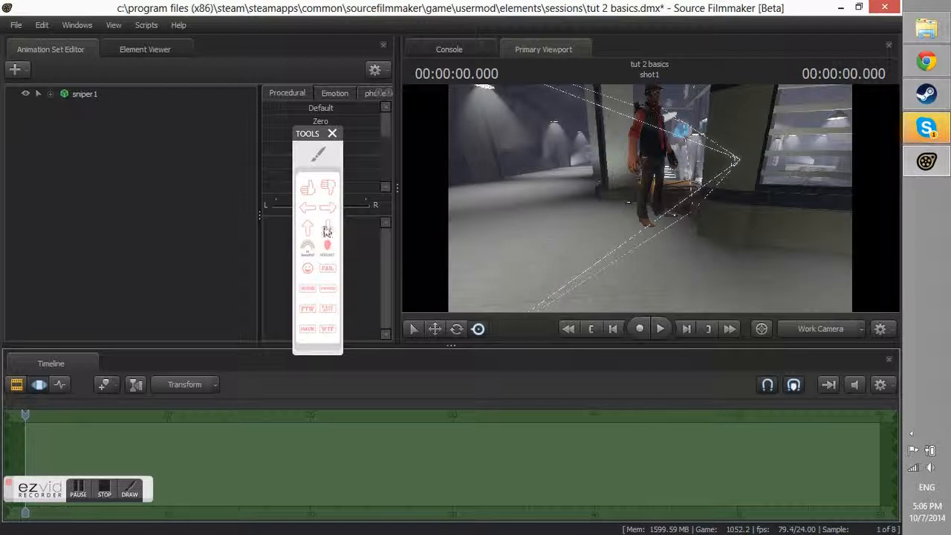
click(316, 162)
mouse_move(613, 464)
mouse_down()
mouse_move(394, 355)
mouse_move(230, 435)
mouse_move(584, 453)
mouse_move(387, 373)
mouse_up()
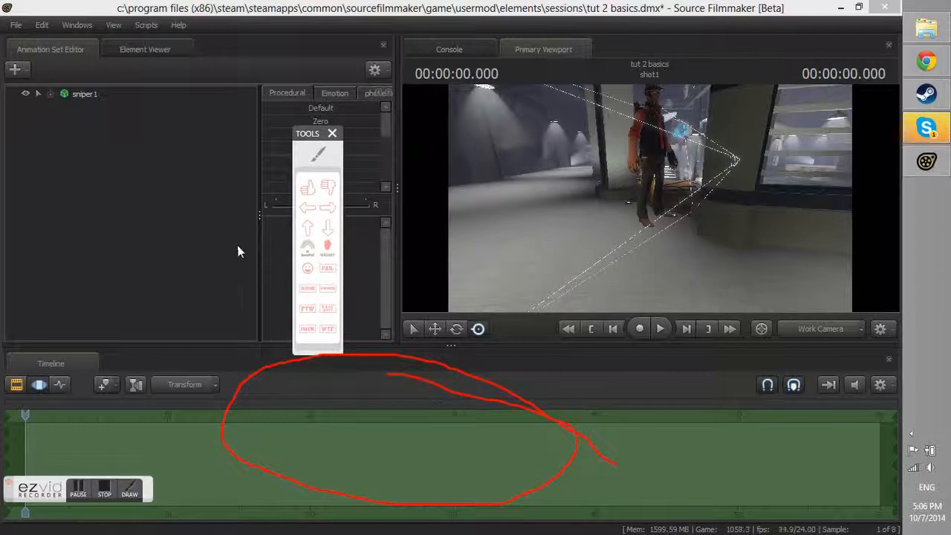
click(317, 155)
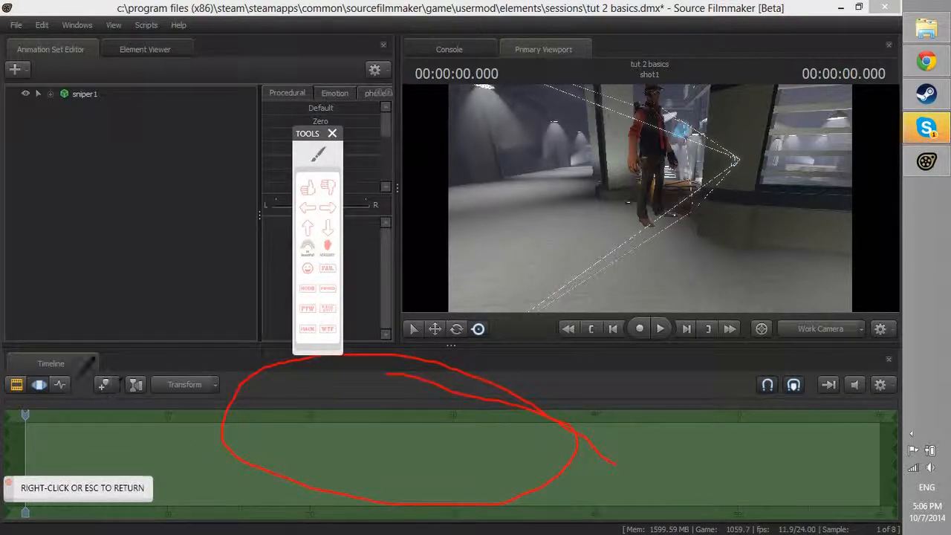
mouse_move(51, 402)
mouse_down()
mouse_move(22, 391)
mouse_move(53, 394)
mouse_move(41, 403)
mouse_move(24, 386)
mouse_move(45, 376)
mouse_up()
mouse_move(206, 385)
mouse_down()
mouse_move(238, 428)
mouse_move(214, 364)
mouse_move(216, 437)
mouse_move(252, 439)
mouse_move(237, 418)
mouse_move(276, 443)
mouse_up()
right_click(616, 424)
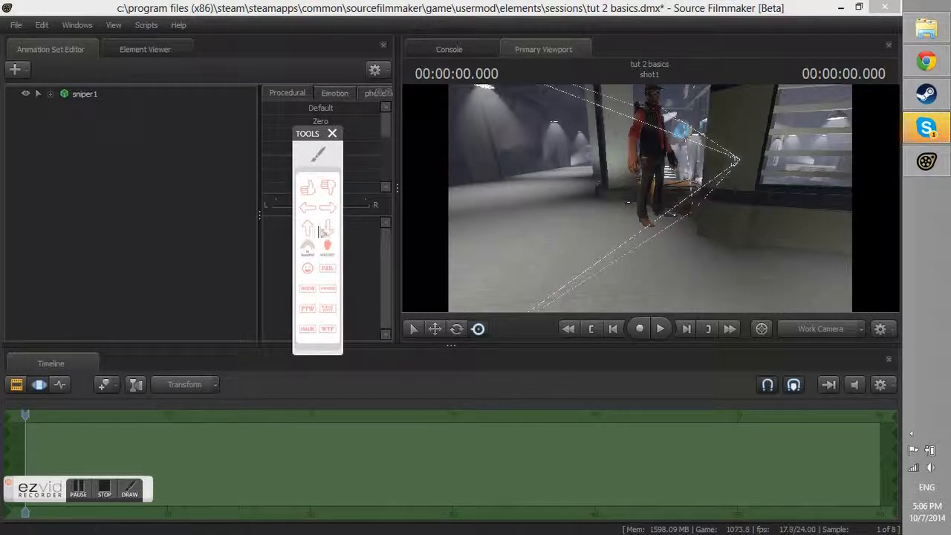
Switch the timeline to the Graph Editor, circle its mode icon in red and point three arrows at it
click(60, 384)
click(129, 489)
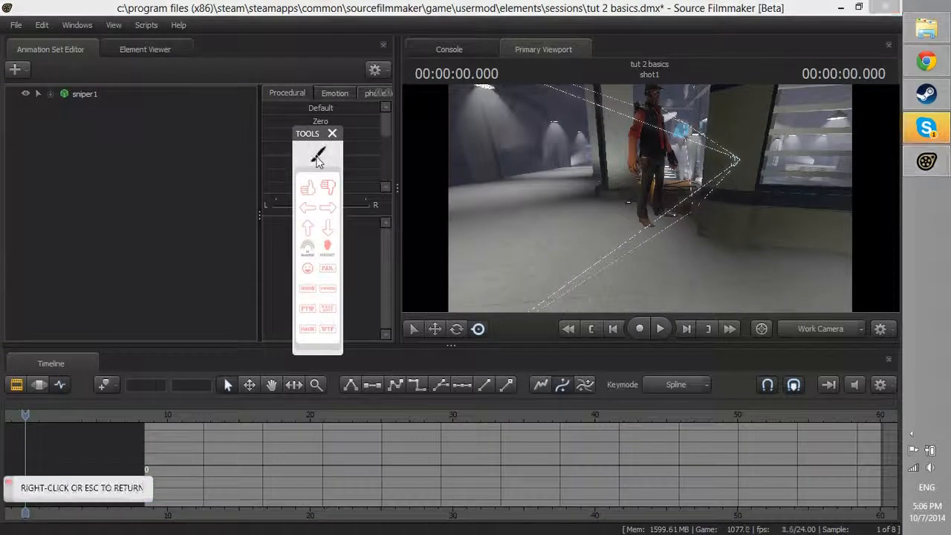
mouse_move(77, 362)
mouse_down()
mouse_move(49, 370)
mouse_move(69, 401)
mouse_move(75, 375)
mouse_move(66, 405)
mouse_move(111, 357)
mouse_move(209, 290)
mouse_move(206, 282)
mouse_up()
mouse_move(108, 341)
mouse_down()
mouse_move(96, 369)
mouse_move(125, 359)
mouse_up()
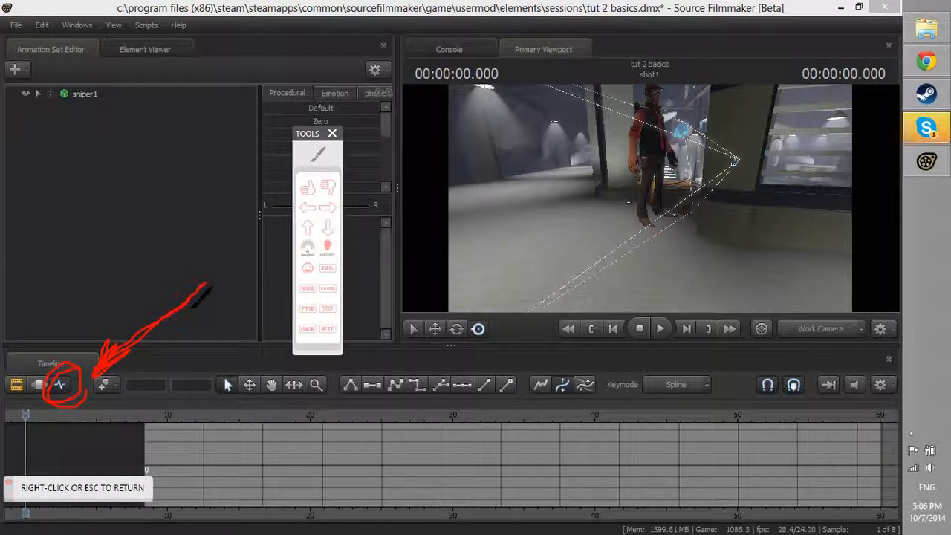
drag(62, 349, 62, 260)
mouse_move(64, 351)
mouse_down()
mouse_move(51, 350)
mouse_move(72, 346)
mouse_move(46, 351)
mouse_move(73, 334)
mouse_up()
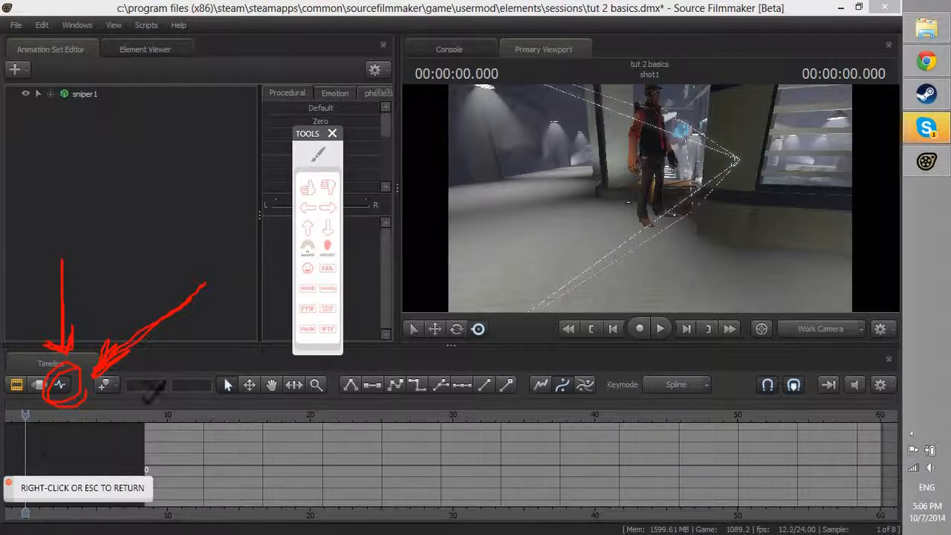
mouse_move(80, 411)
mouse_down()
mouse_move(376, 346)
mouse_move(546, 283)
mouse_up()
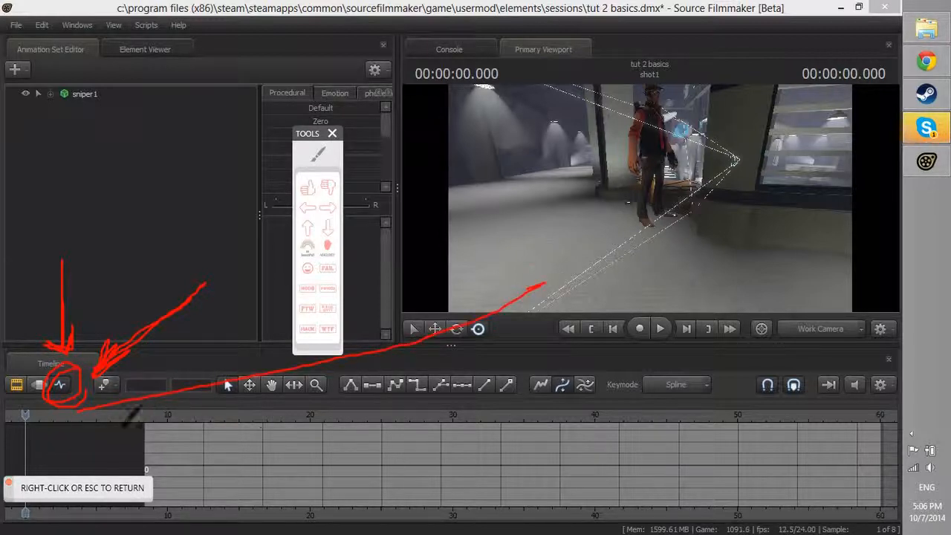
drag(110, 388, 98, 405)
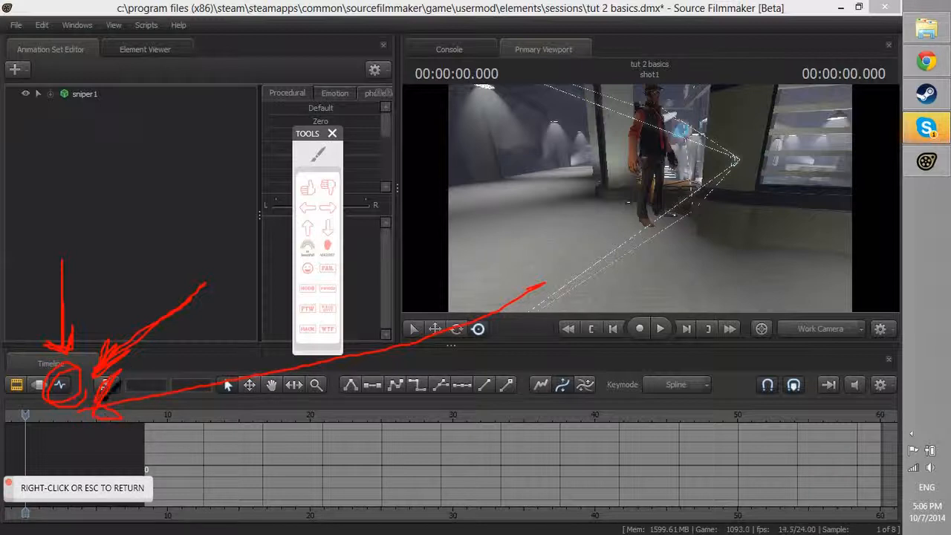
right_click(129, 276)
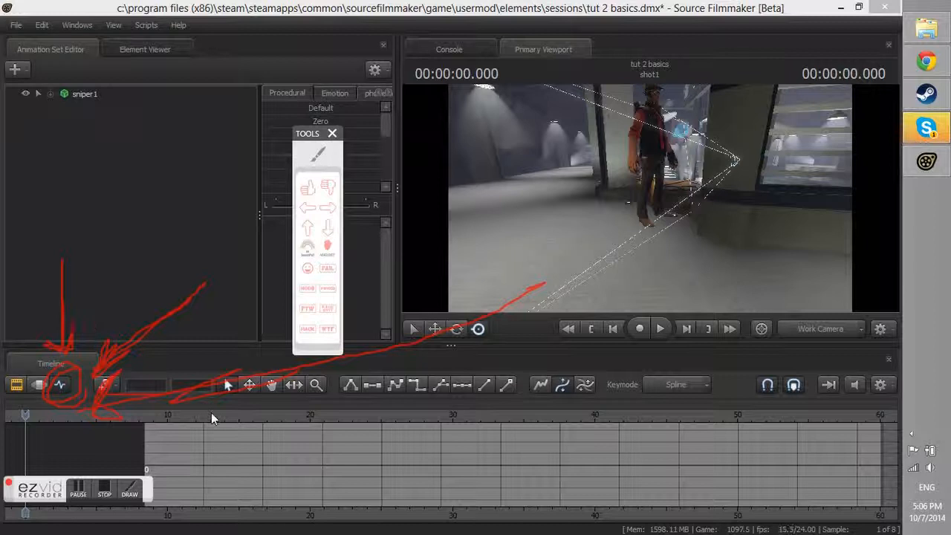
Save the session, move the sniper model out onto the open floor in the Motion Editor, and save again
drag(671, 250, 650, 198)
key(ctrl+s)
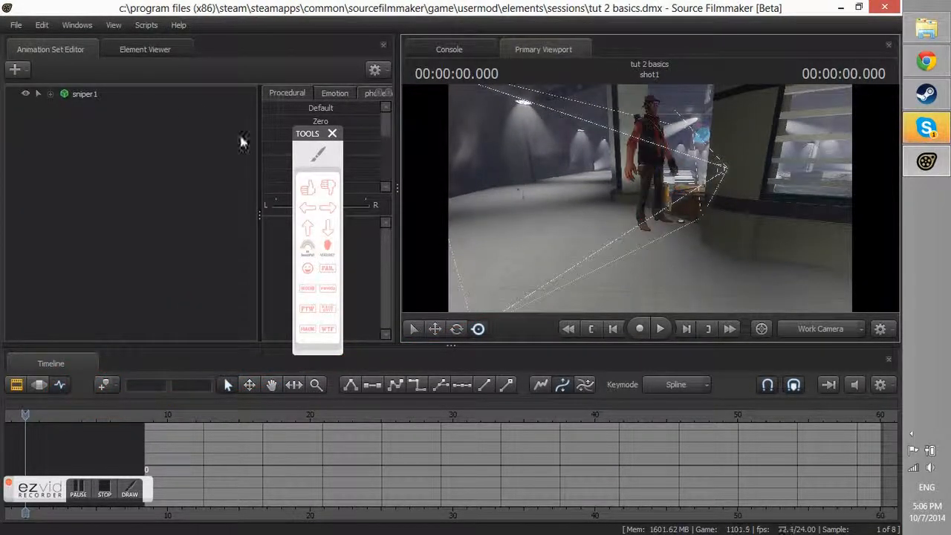
click(84, 95)
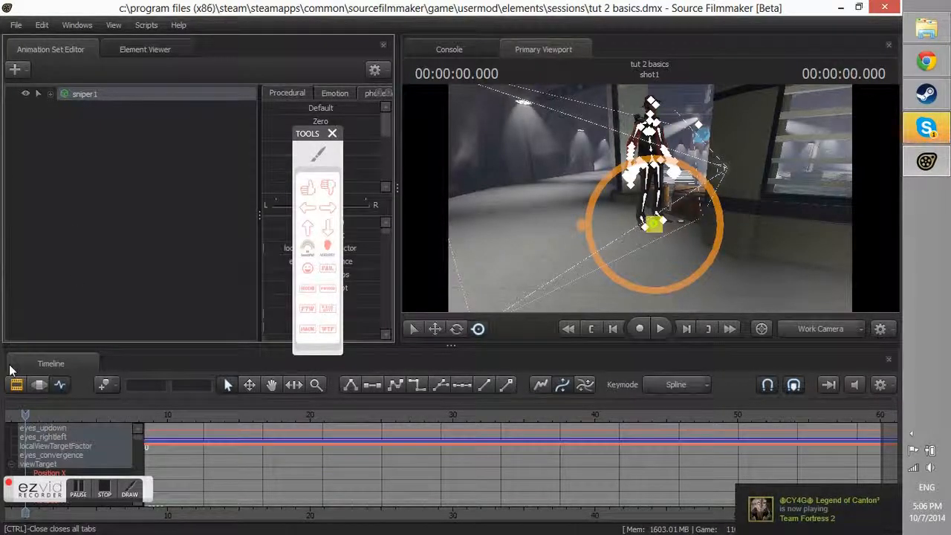
key(F3)
drag(654, 225, 593, 254)
key(ctrl+s)
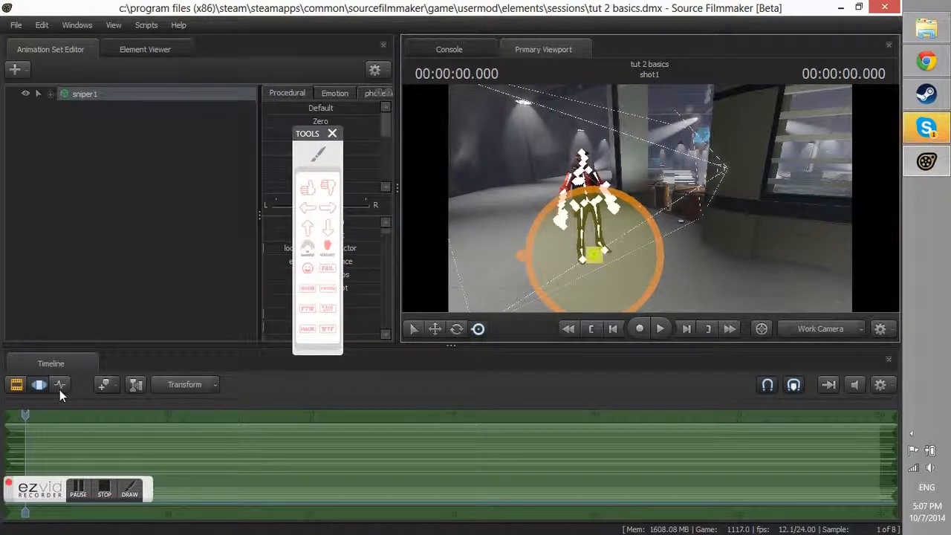
Deselect the sniper and fly the work camera until it faces the model from the front
click(184, 245)
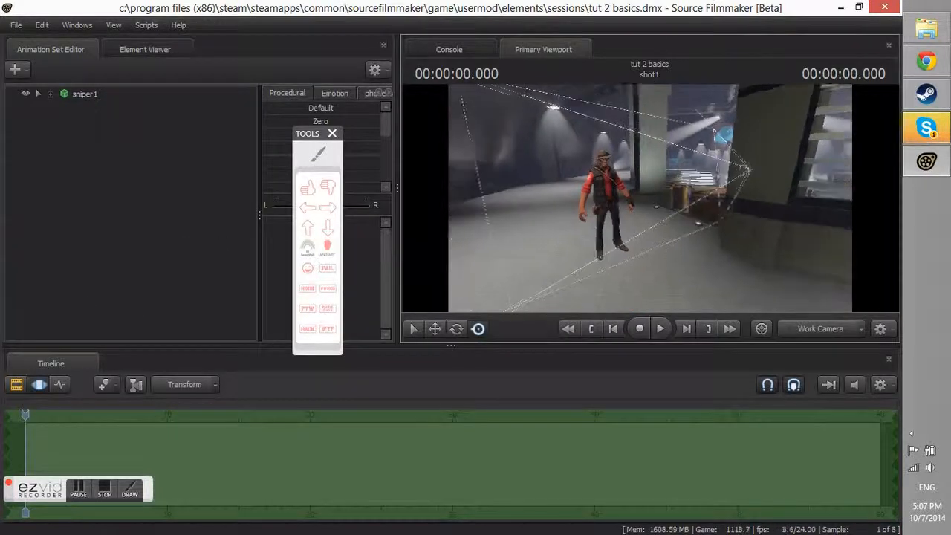
key(w)
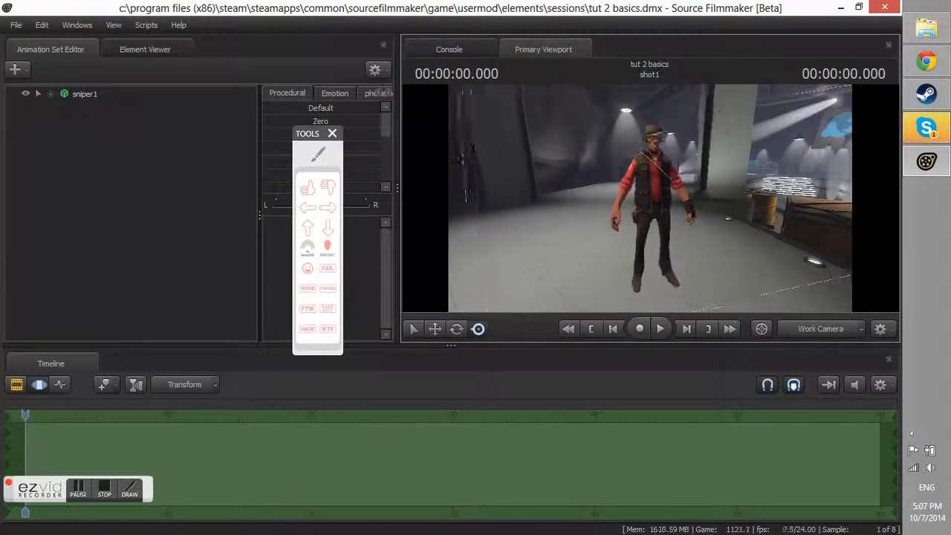
drag(609, 196, 626, 195)
click(60, 147)
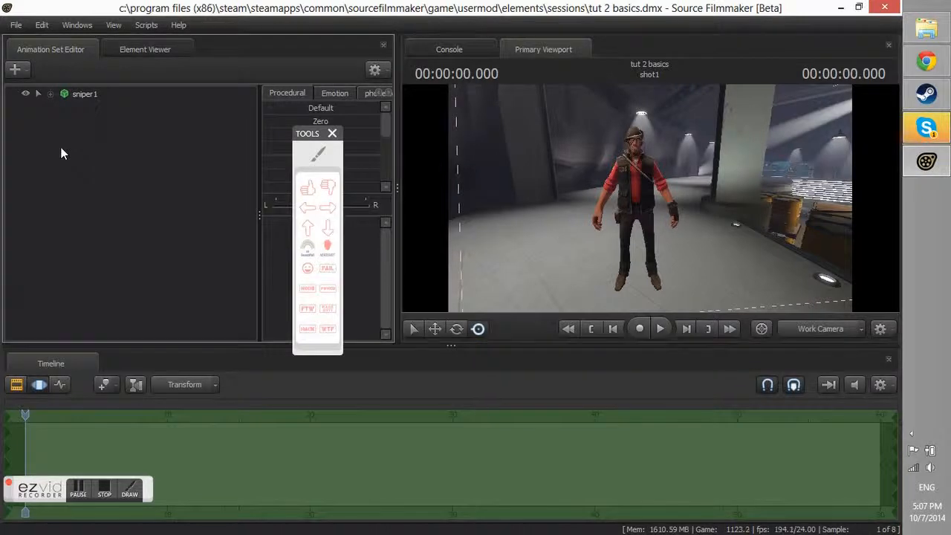
Start a sequence import for the sniper1 animation set and choose the stand_MELEE sequence
right_click(98, 94)
mouse_move(179, 224)
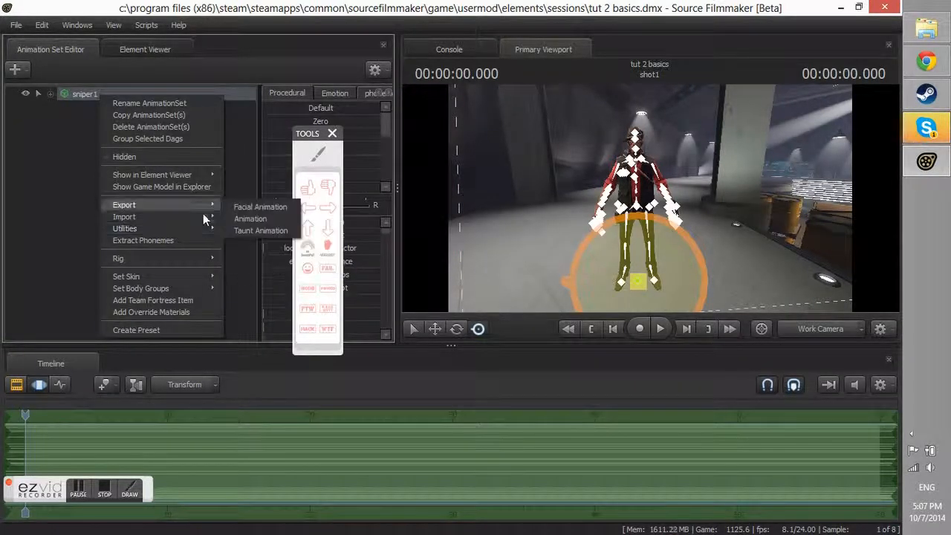
mouse_move(203, 215)
click(250, 231)
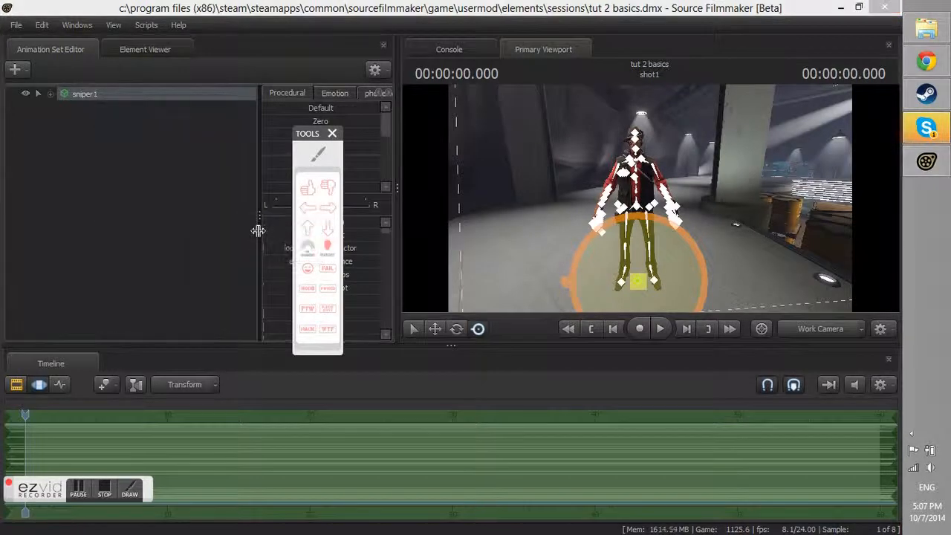
click(141, 317)
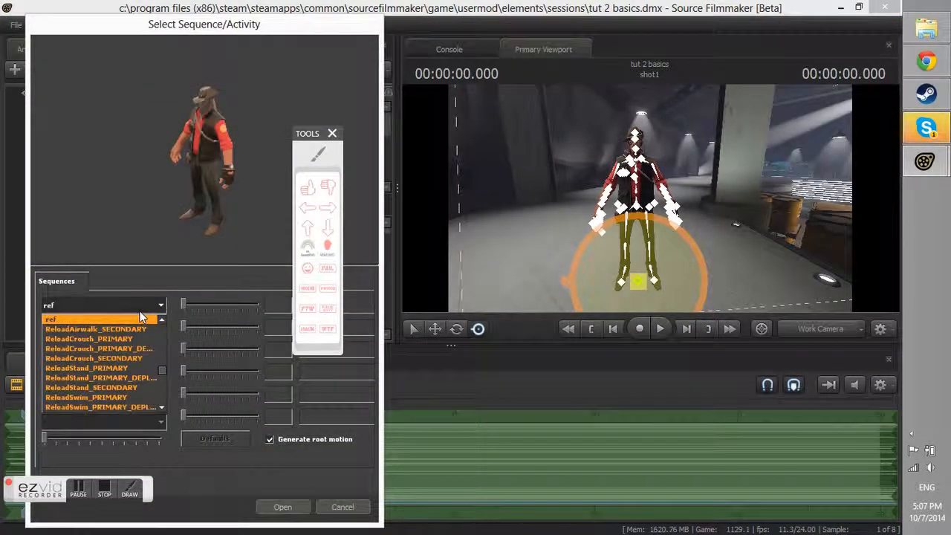
scroll(119, 356, down, 7)
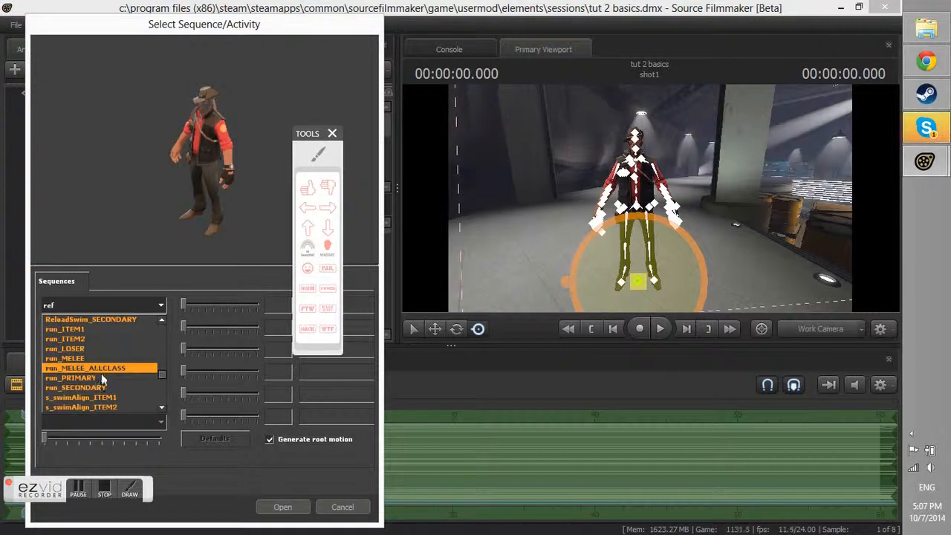
scroll(105, 382, down, 5)
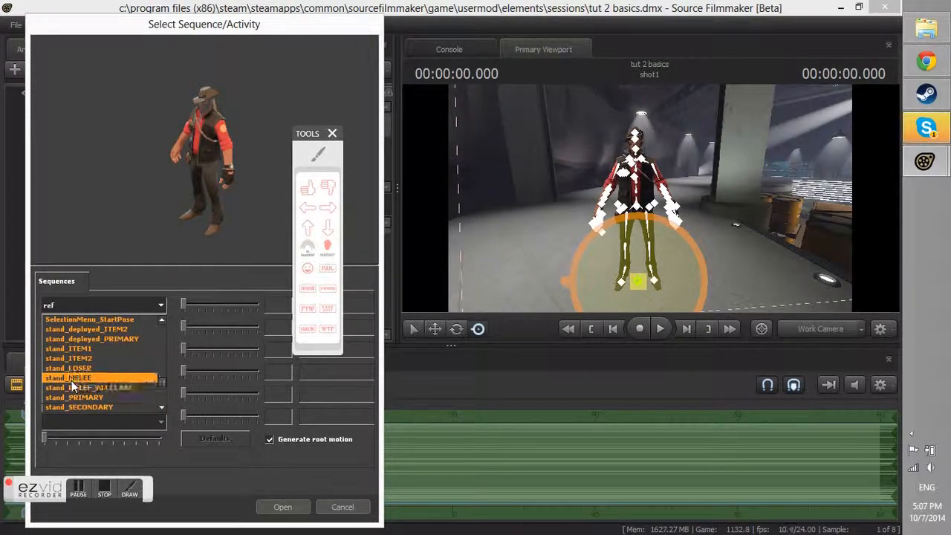
click(72, 380)
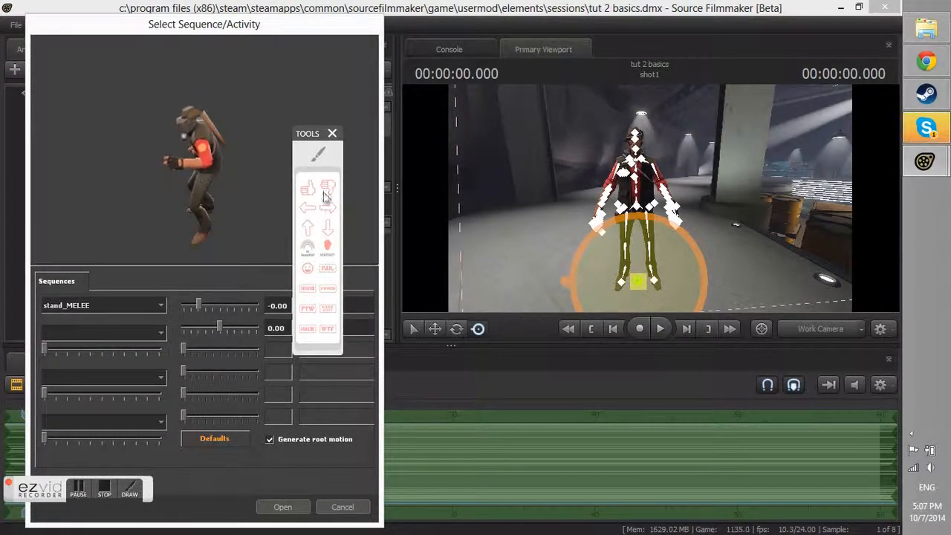
Move the drawing palette off the sequence dialog, then circle the body_pitch and body_yaw sliders in red and point arrows at them
drag(313, 134, 441, 83)
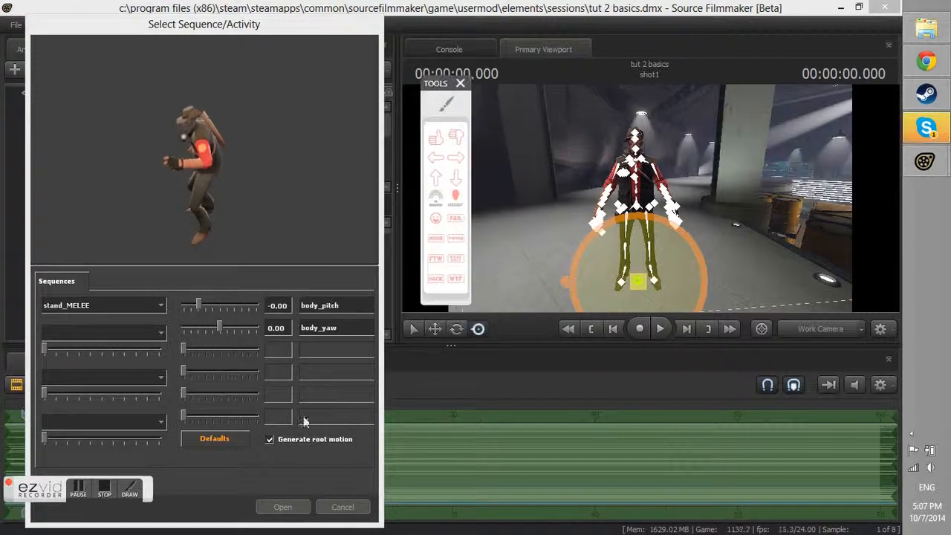
click(445, 104)
mouse_move(211, 303)
mouse_down()
mouse_move(162, 325)
mouse_move(305, 318)
mouse_move(178, 297)
mouse_move(380, 273)
mouse_move(141, 311)
mouse_move(360, 356)
mouse_move(405, 330)
mouse_move(576, 318)
mouse_up()
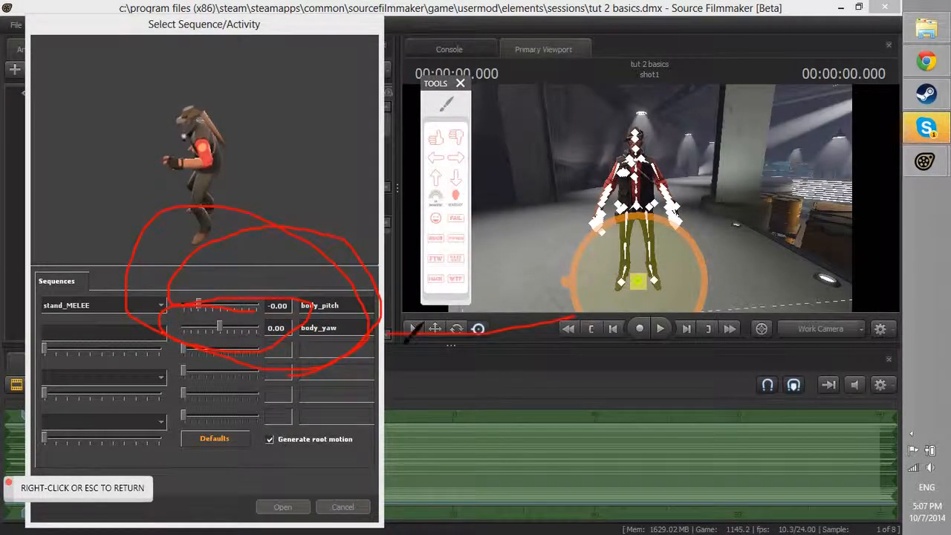
mouse_move(417, 323)
mouse_down()
mouse_move(375, 338)
mouse_move(429, 344)
mouse_up()
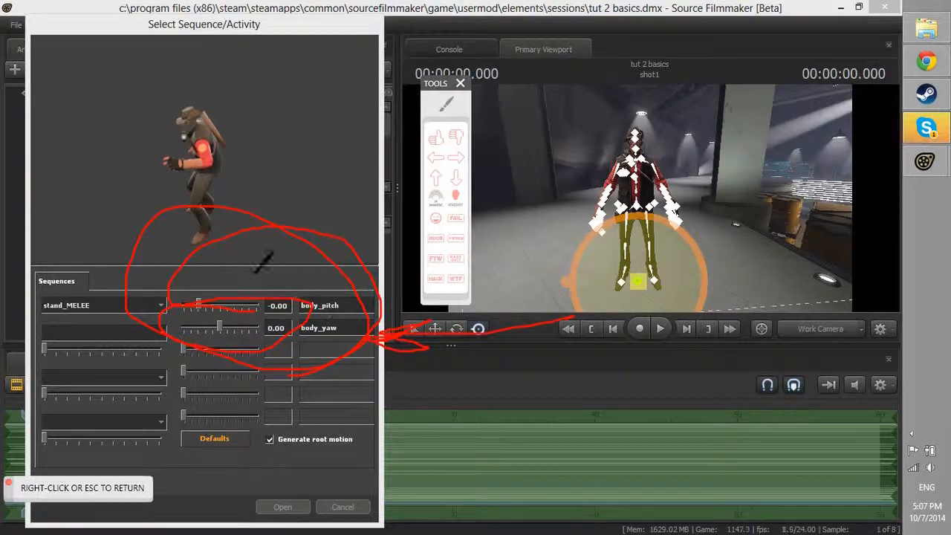
mouse_move(298, 33)
mouse_down()
mouse_move(289, 164)
mouse_move(251, 146)
mouse_move(286, 196)
mouse_up()
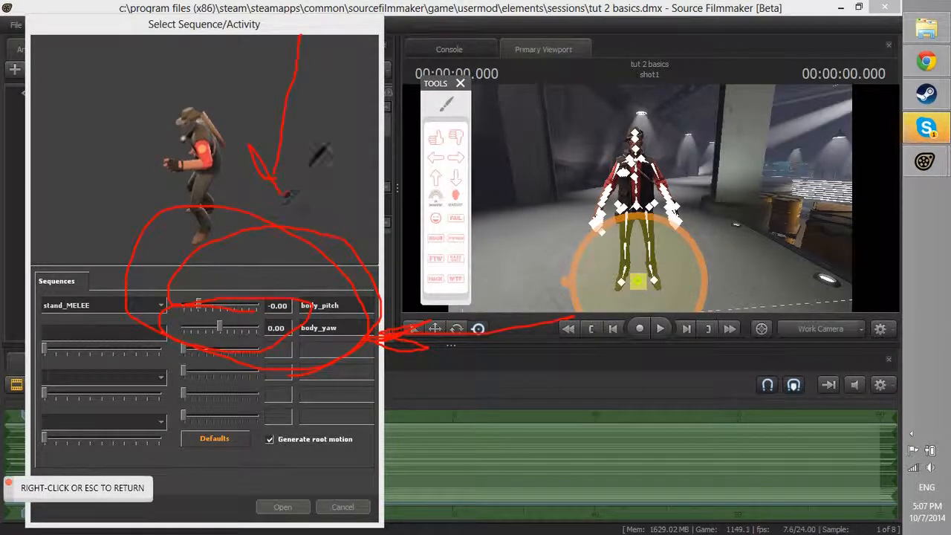
right_click(352, 100)
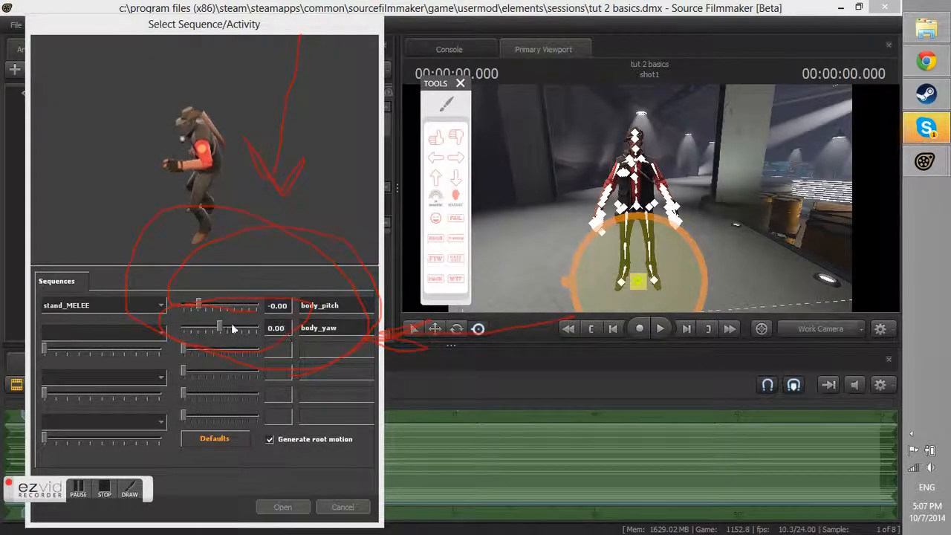
Nudge the body_yaw slider of the stand_MELEE sequence slightly upward
mouse_move(219, 328)
mouse_down()
mouse_move(272, 327)
mouse_move(178, 331)
mouse_move(224, 331)
mouse_up()
key(ctrl+a)
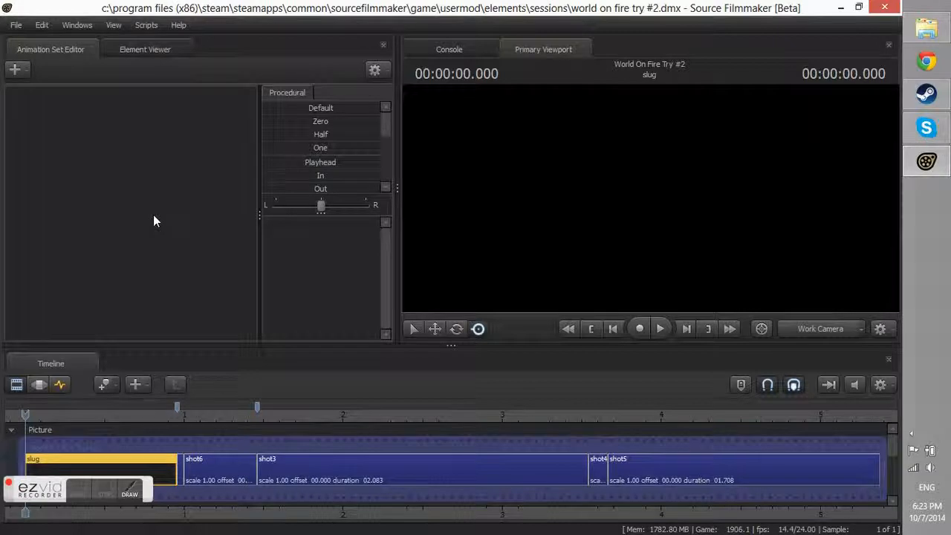
Play the World On Fire Try #2 session into shot3, pause it, and switch the viewport from the work camera to the scene camera
click(164, 216)
key(space)
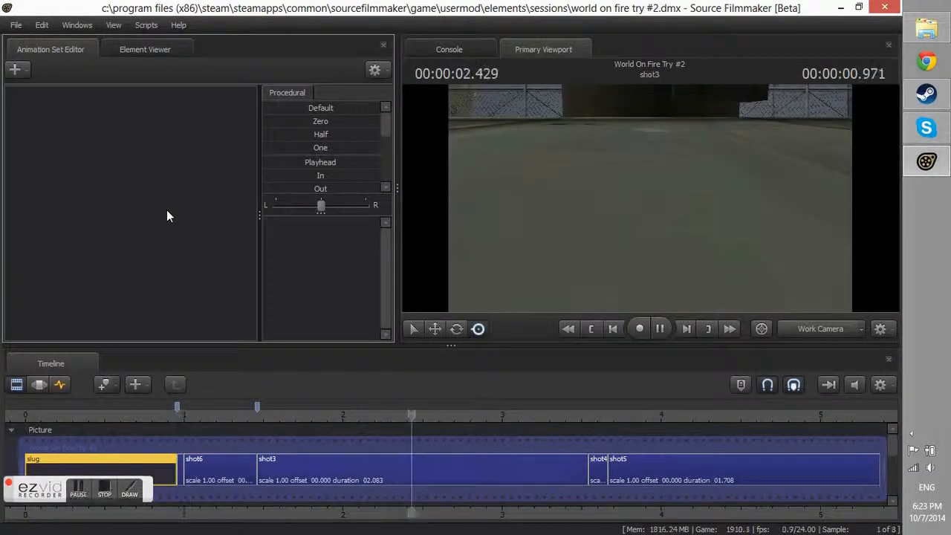
key(space)
click(808, 332)
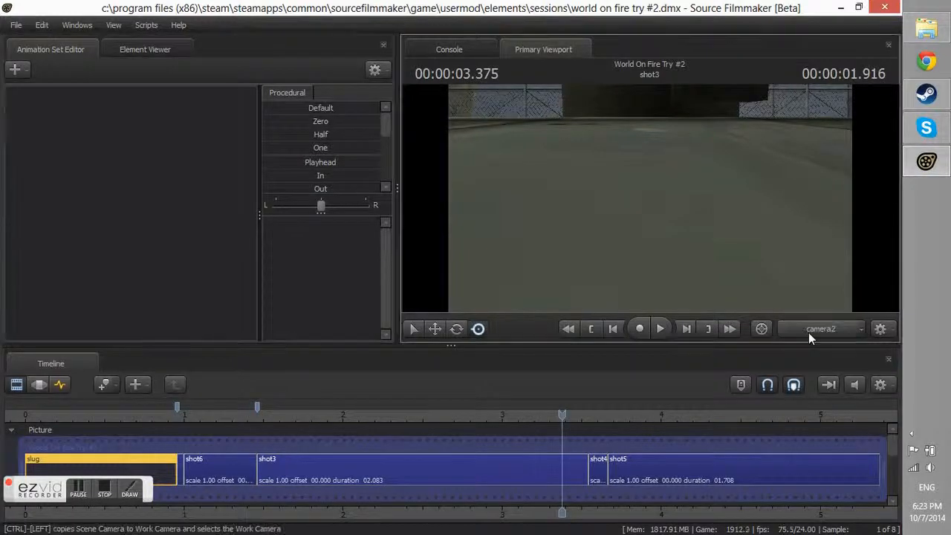
Jump back to the earlier shots and replay the session through the scene camera, pausing in shot3
key(Up)
key(Up)
key(Up)
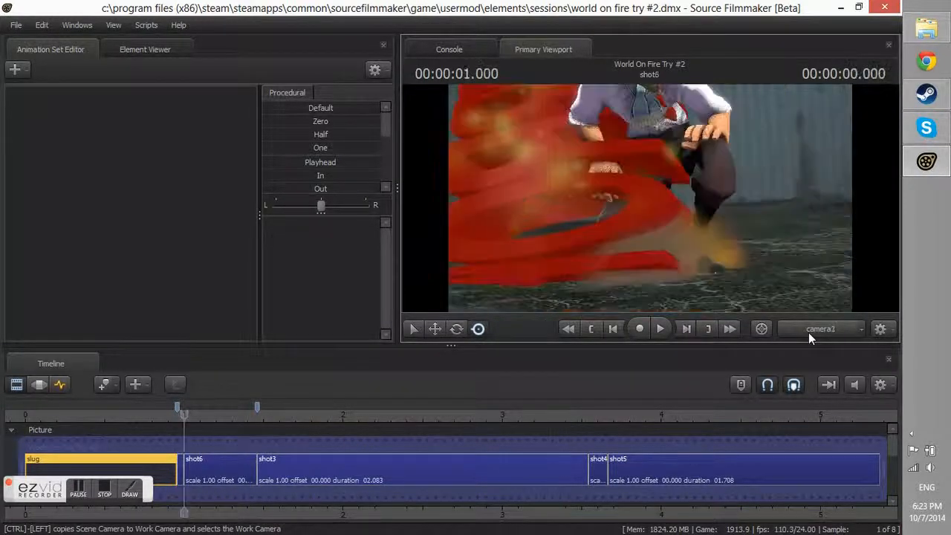
key(space)
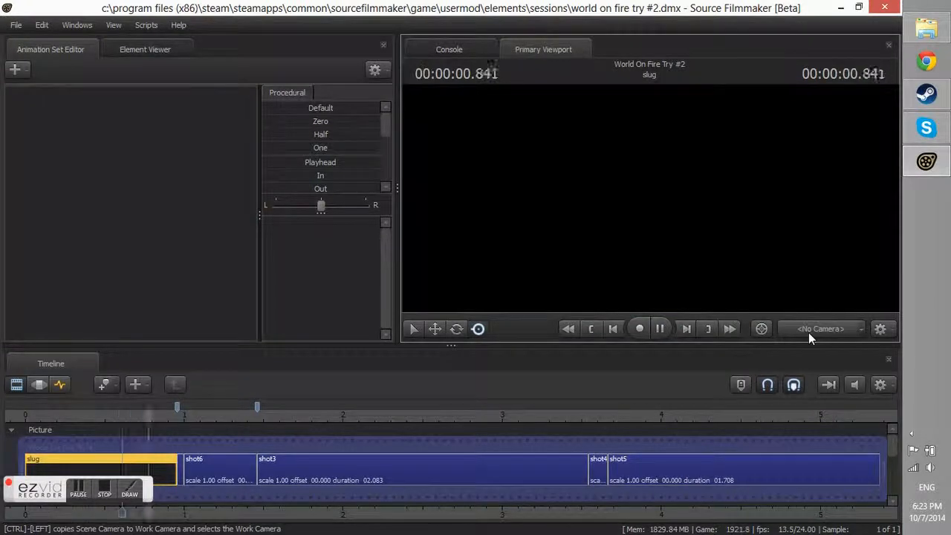
key(space)
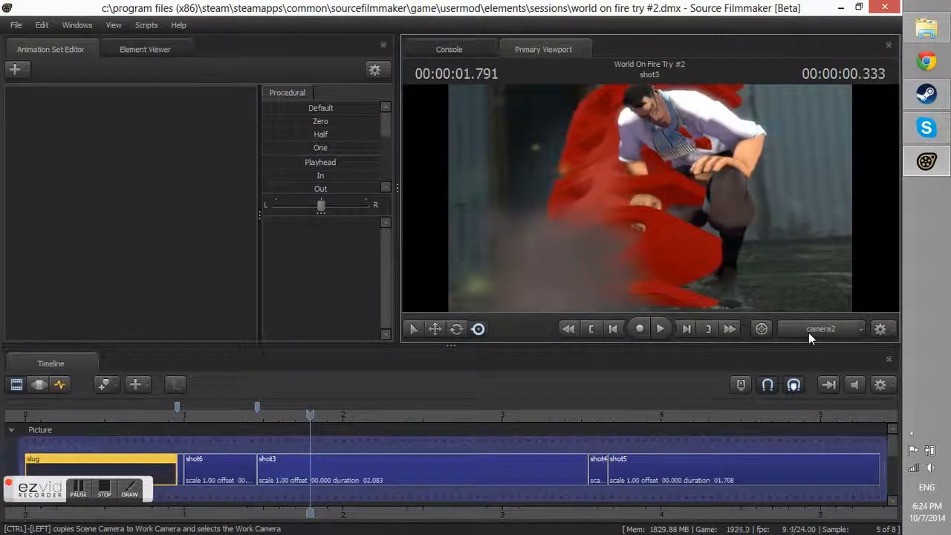
Step the playhead frame by frame from shot3 back into shot6, stopping at 00:00:01.083
key(Left)
key(Left)
key(Left)
key(Left)
key(Left)
key(Left)
key(Left)
key(Left)
key(Left)
key(Left)
key(Left)
key(Left)
key(Left)
key(Left)
key(Left)
key(Left)
key(Left)
key(Left)
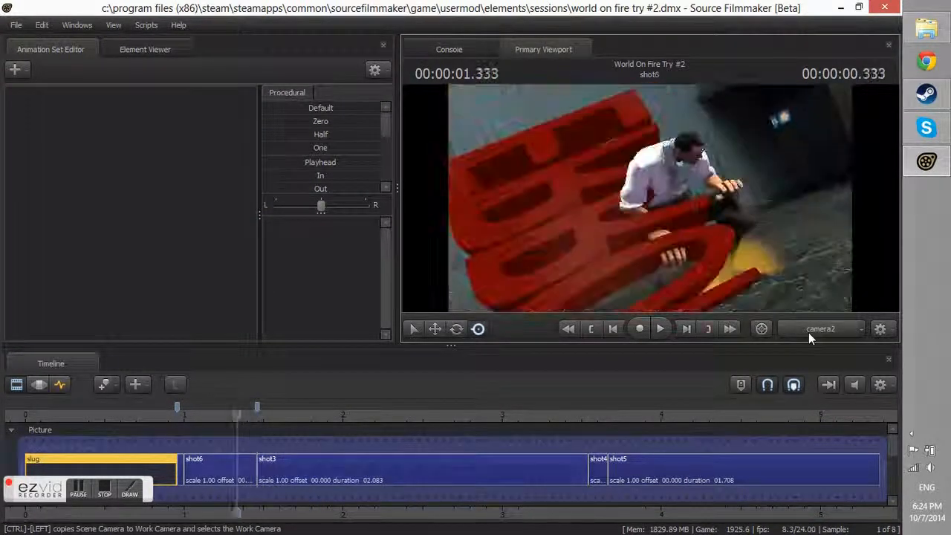
key(Left)
key(Left)
key(Left)
key(Right)
key(Right)
key(Right)
key(Right)
key(Left)
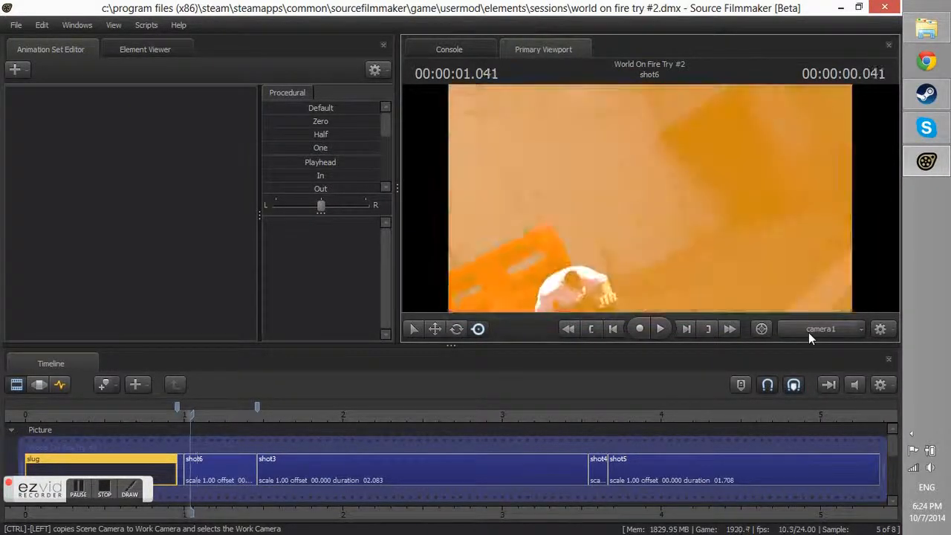
key(Right)
key(Right)
key(Left)
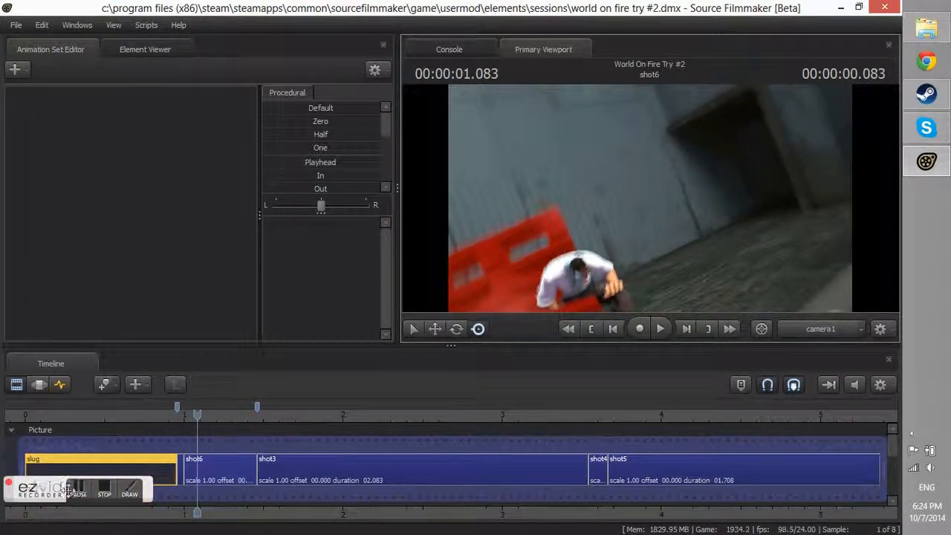
Draw a red arrow pointing at the red object in the viewport, handwrite "error" in quotation marks beside it, and leave drawing mode
click(130, 490)
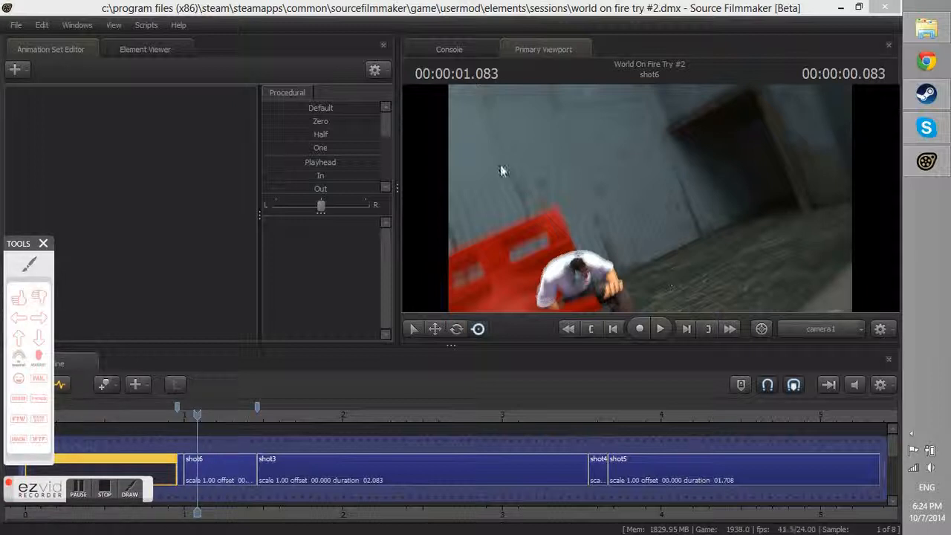
click(29, 264)
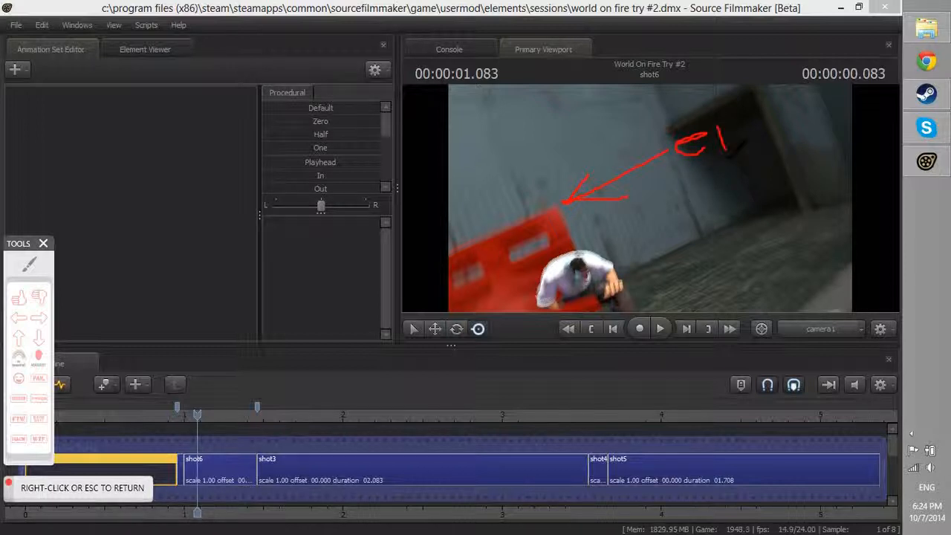
drag(757, 154, 753, 86)
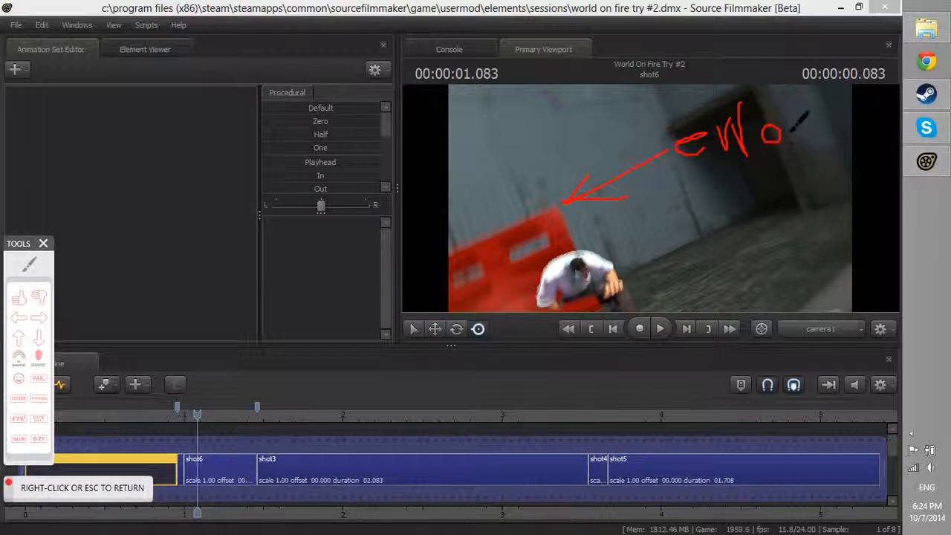
drag(794, 133, 815, 102)
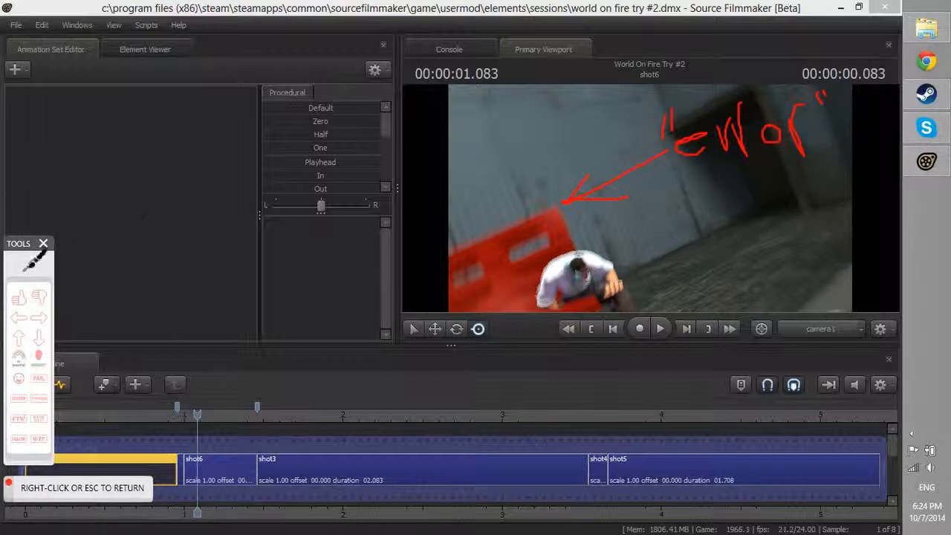
right_click(353, 186)
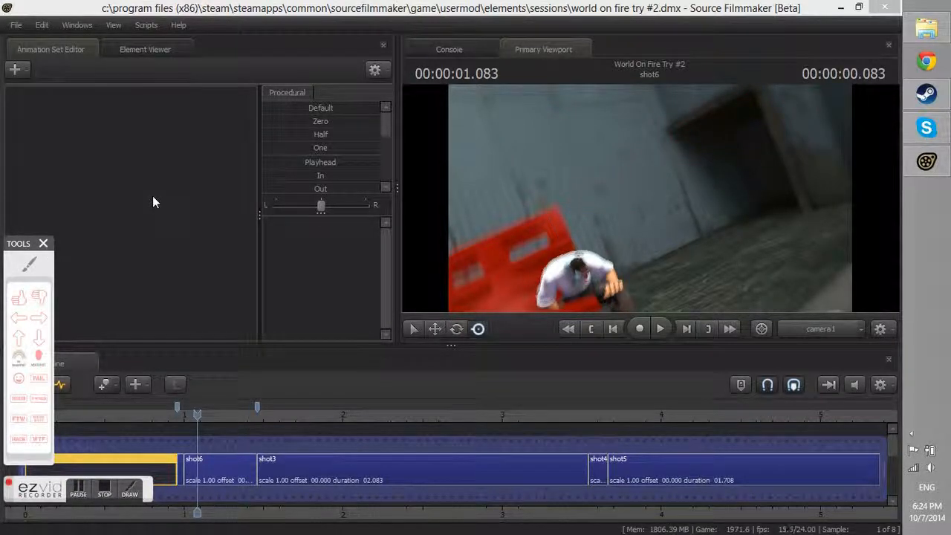
Play the session onward from shot6, pausing once in shot3, and stop in shot5 at 00:00:05.166
key(space)
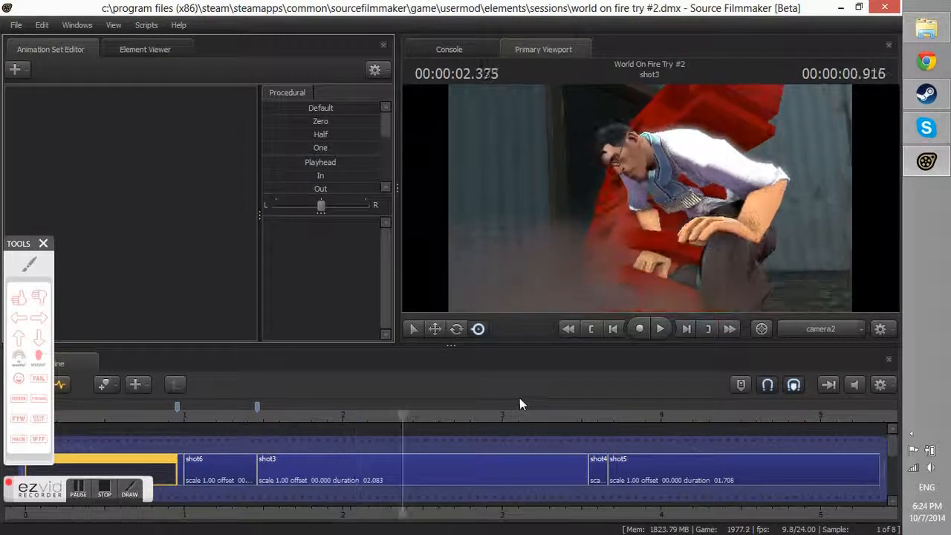
key(space)
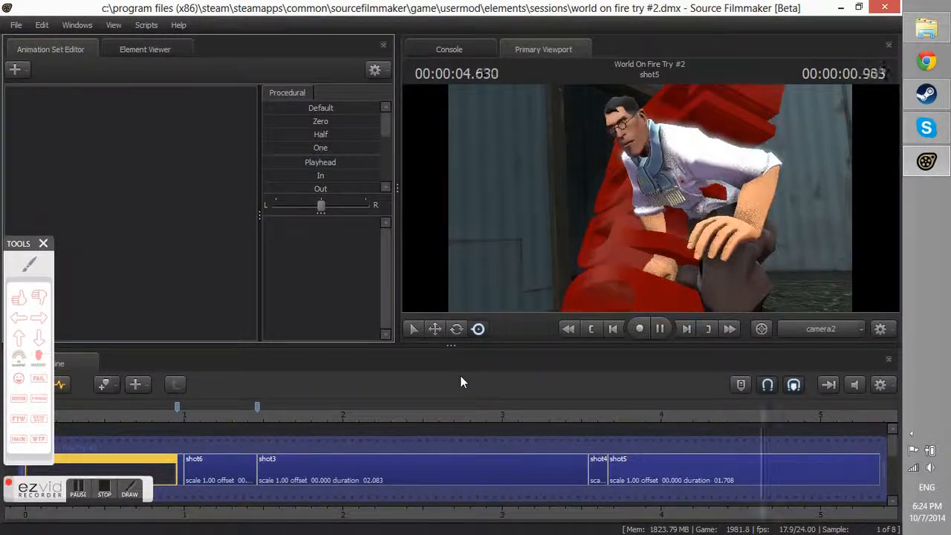
key(space)
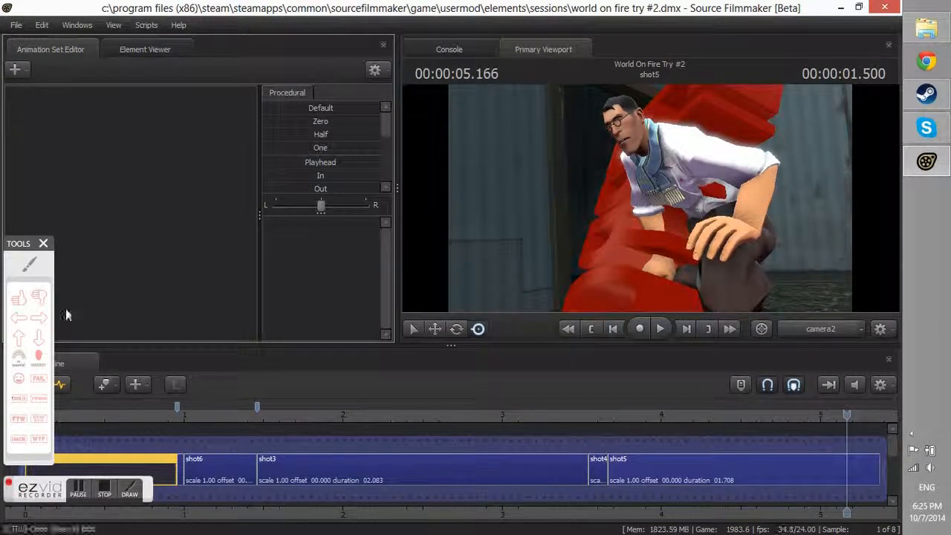
Move the drawing palette off the timeline
drag(30, 243, 327, 91)
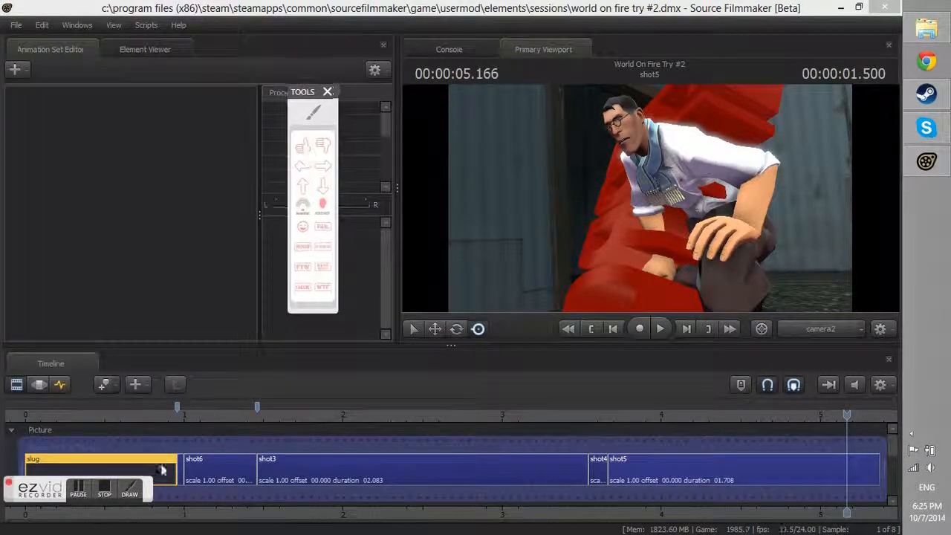
Switch the timeline to the Motion Editor and save the session
click(38, 385)
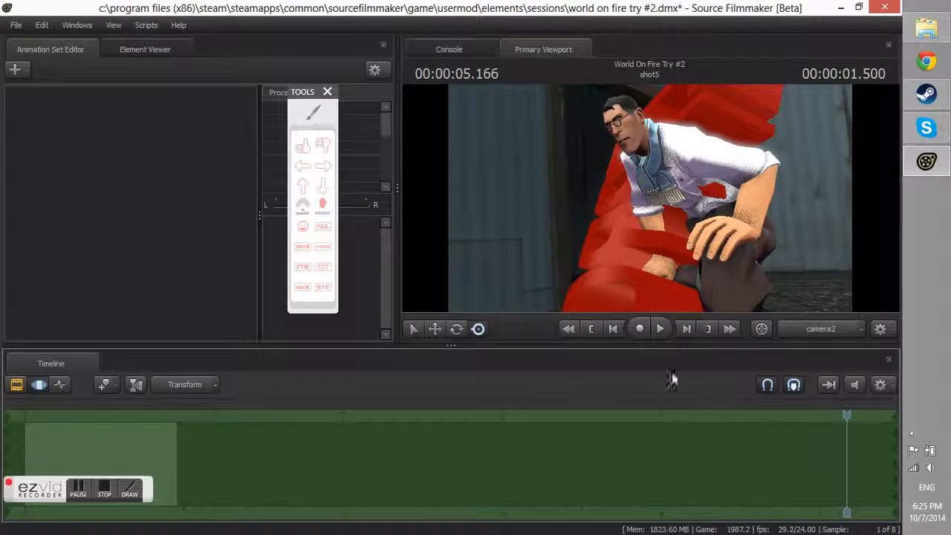
key(ctrl+s)
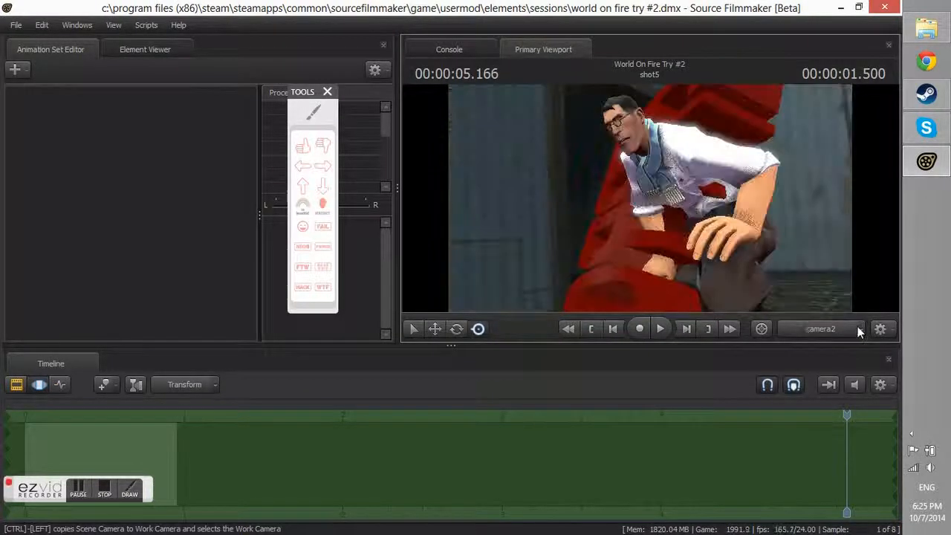
Copy the scene camera camera2 to the work camera and reframe the medic and the red object in shot5
click(860, 327)
click(859, 327)
click(829, 348)
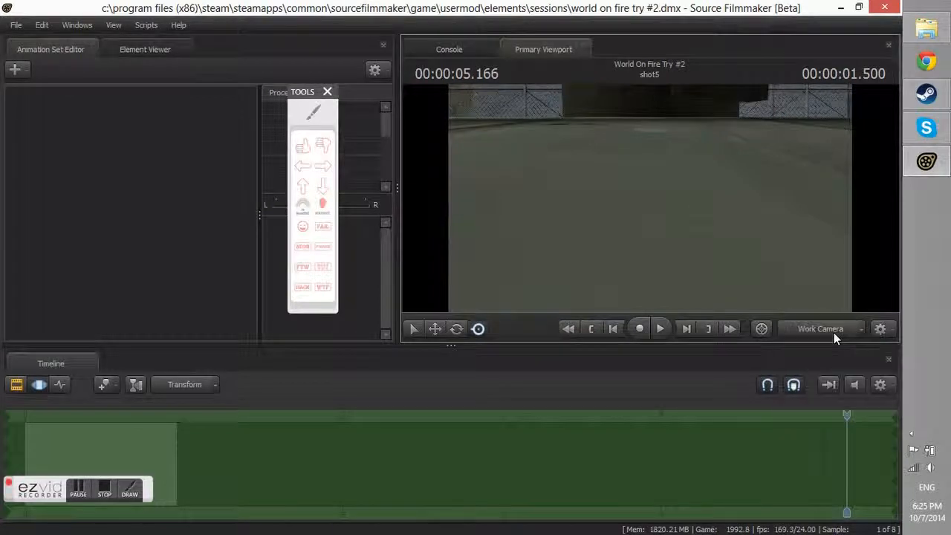
click(861, 332)
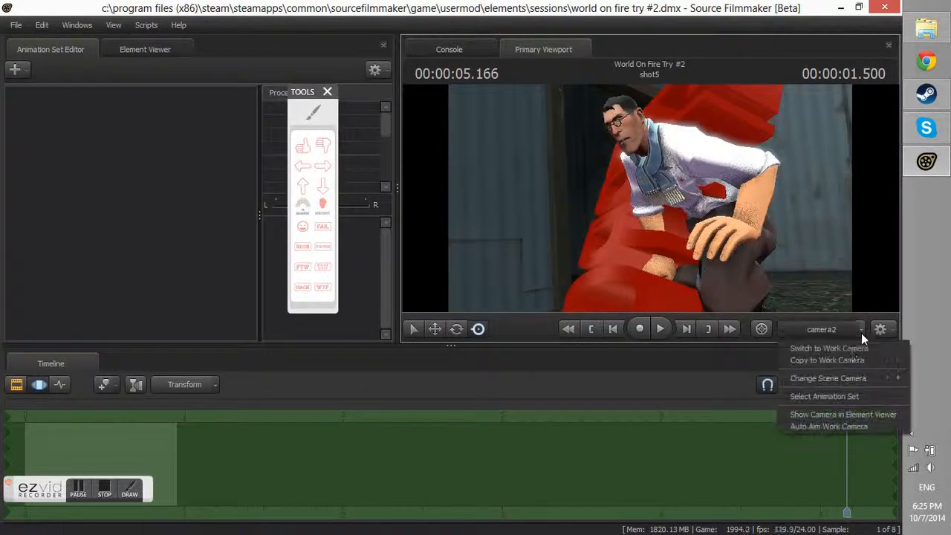
click(820, 362)
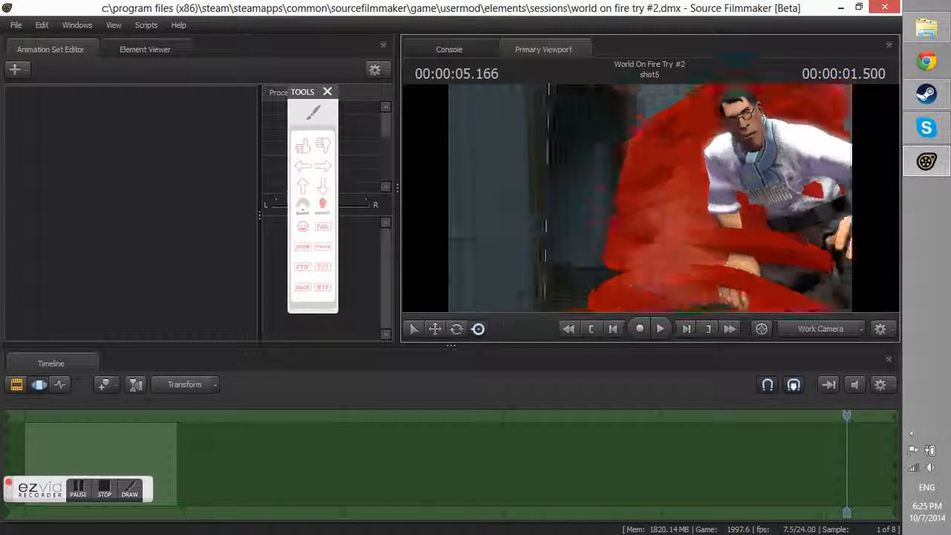
mouse_move(647, 201)
mouse_down()
mouse_move(621, 226)
mouse_move(648, 201)
mouse_up()
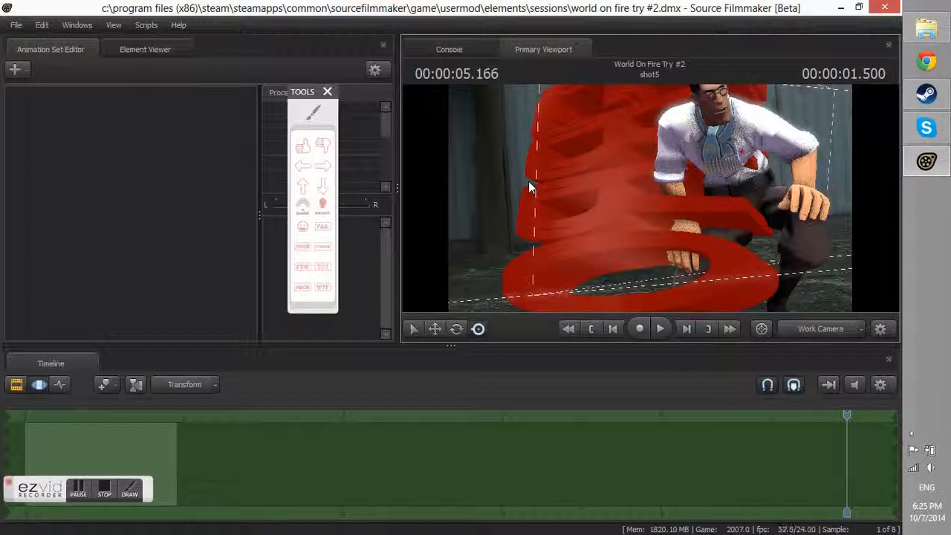
drag(528, 181, 528, 181)
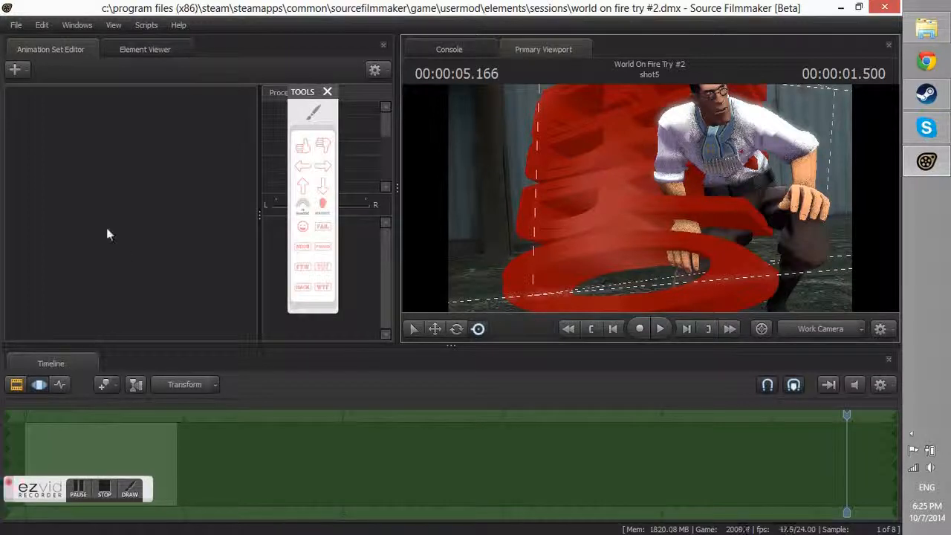
Select shot5 in the Clip Editor, save the session, and return to the Motion Editor
click(16, 384)
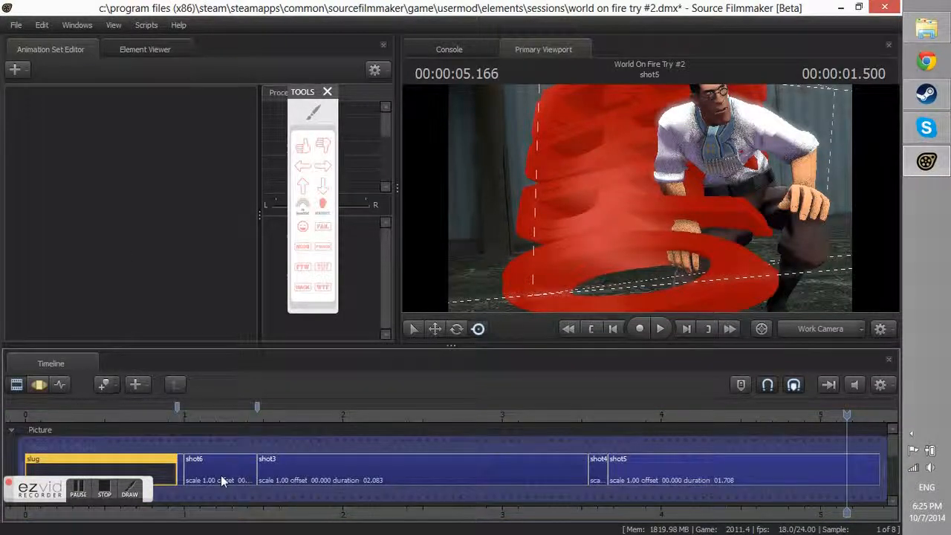
click(732, 461)
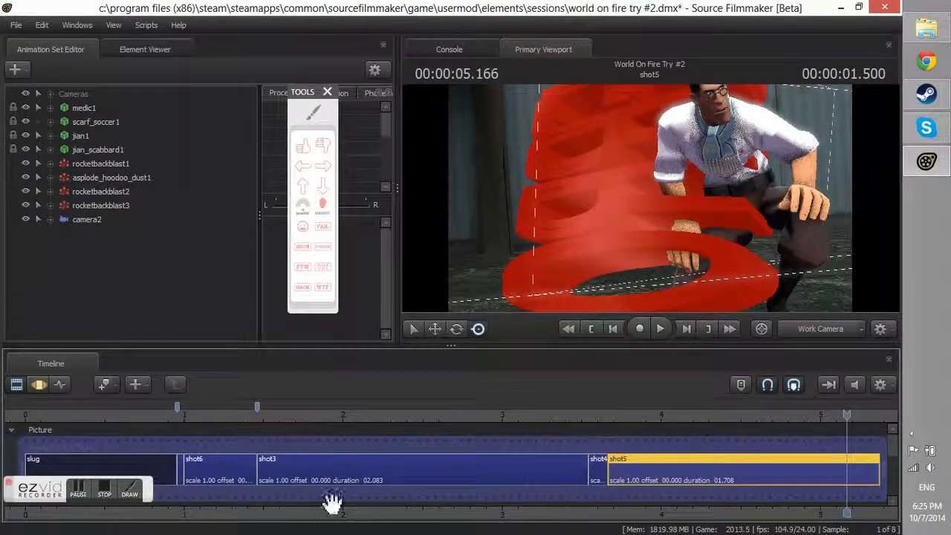
key(ctrl+s)
click(38, 385)
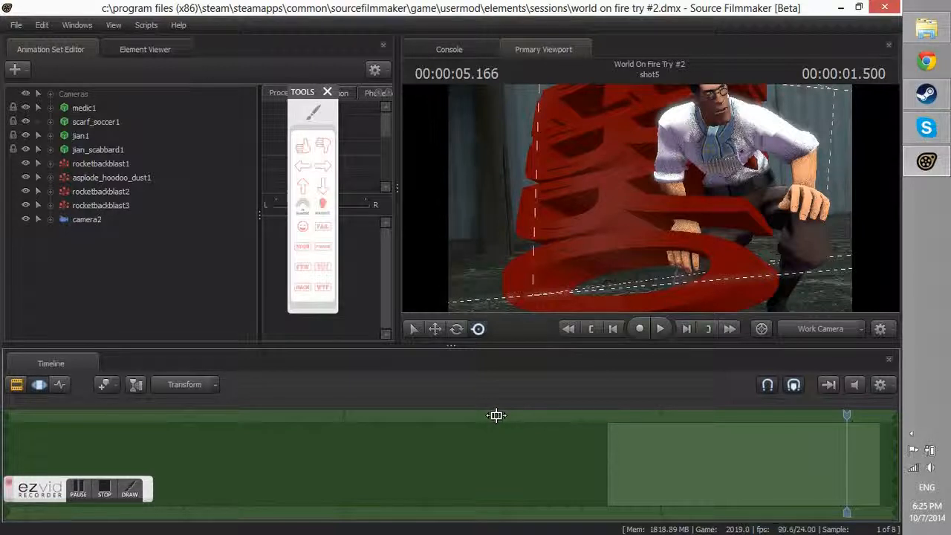
Select rocketbackblast3 and play through shot4 and shot5, ending at the start of shot5 at 00:00:03.666
click(109, 204)
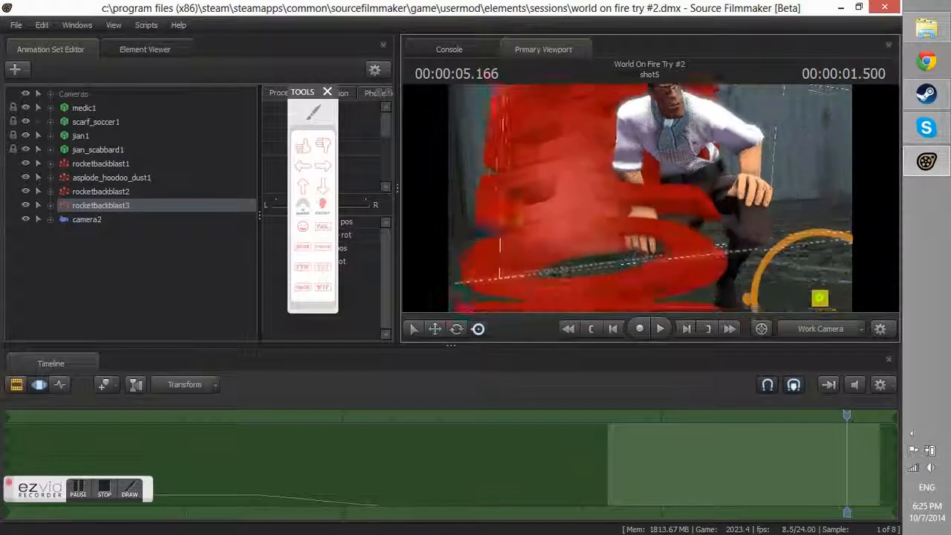
key(space)
key(space)
key(Down)
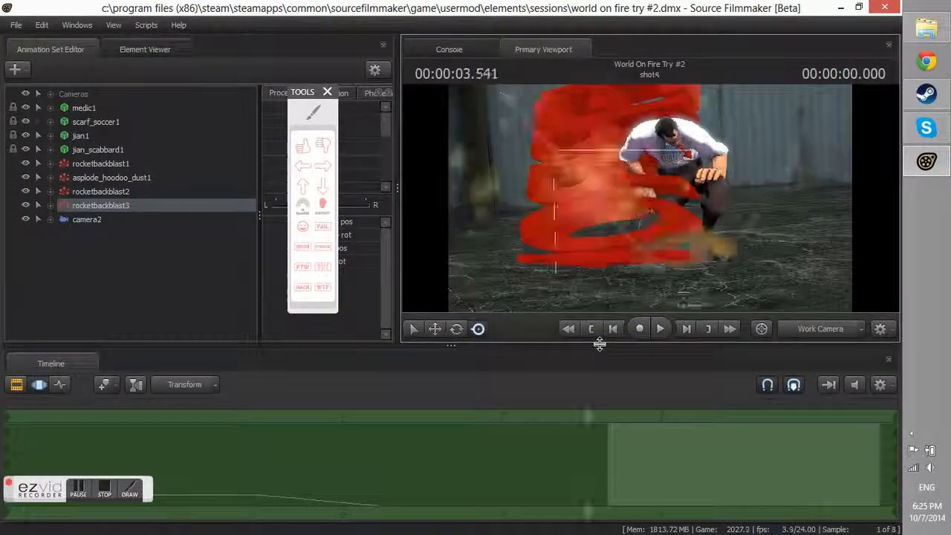
key(space)
key(space)
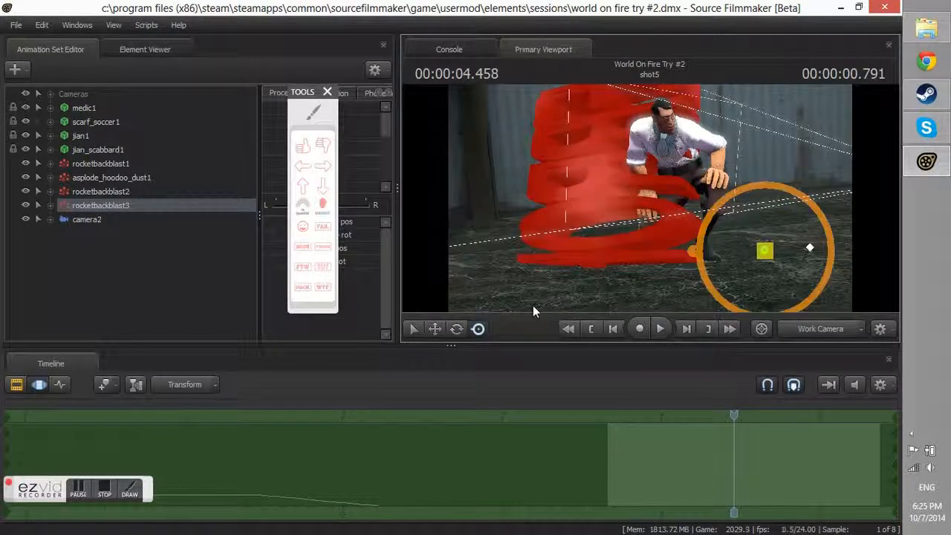
key(Up)
key(space)
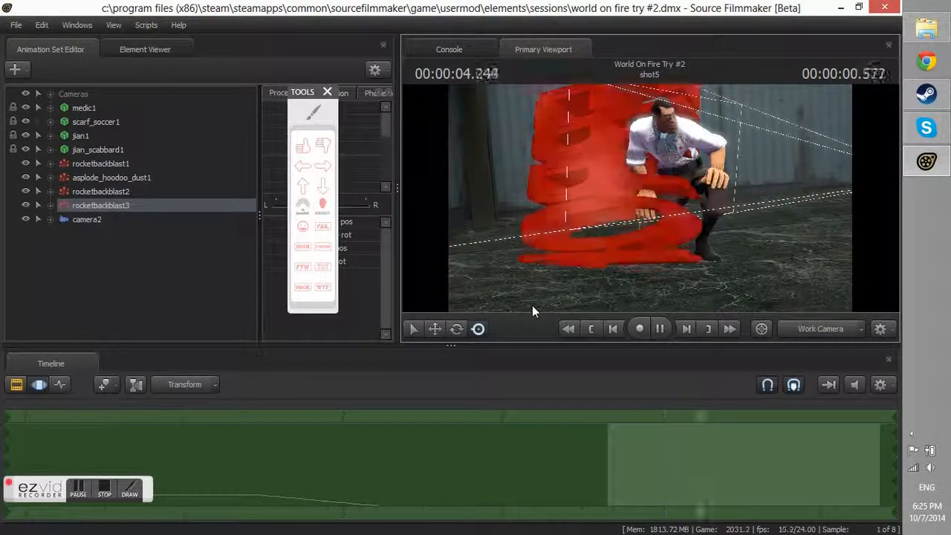
key(space)
key(Up)
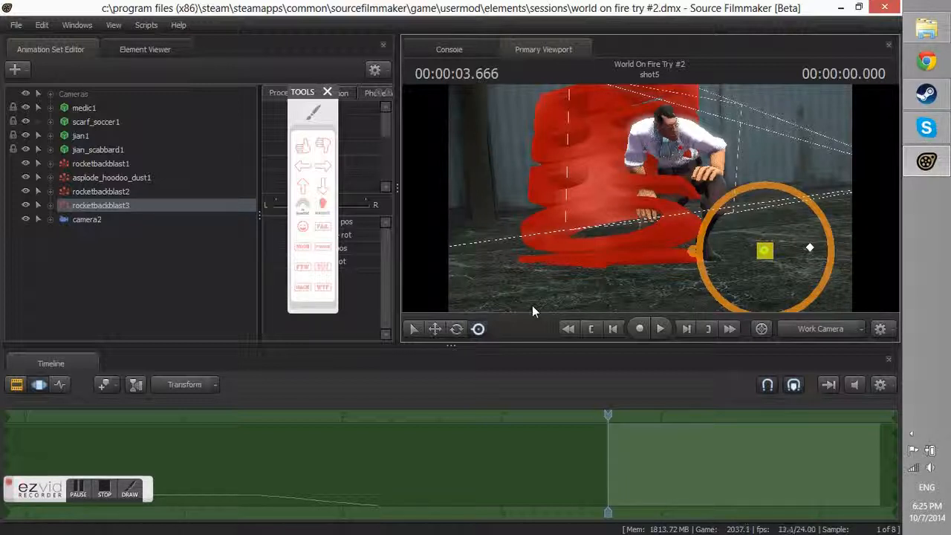
drag(766, 251, 763, 251)
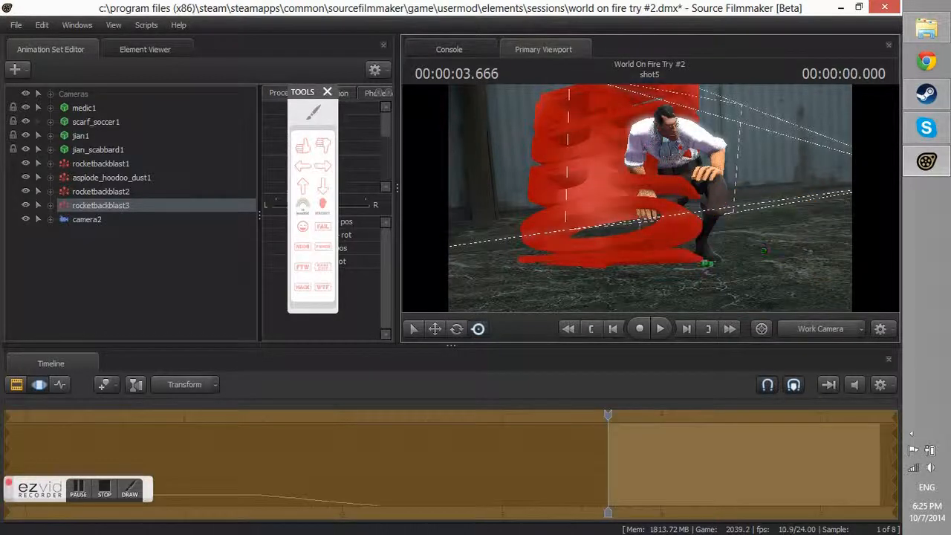
click(526, 276)
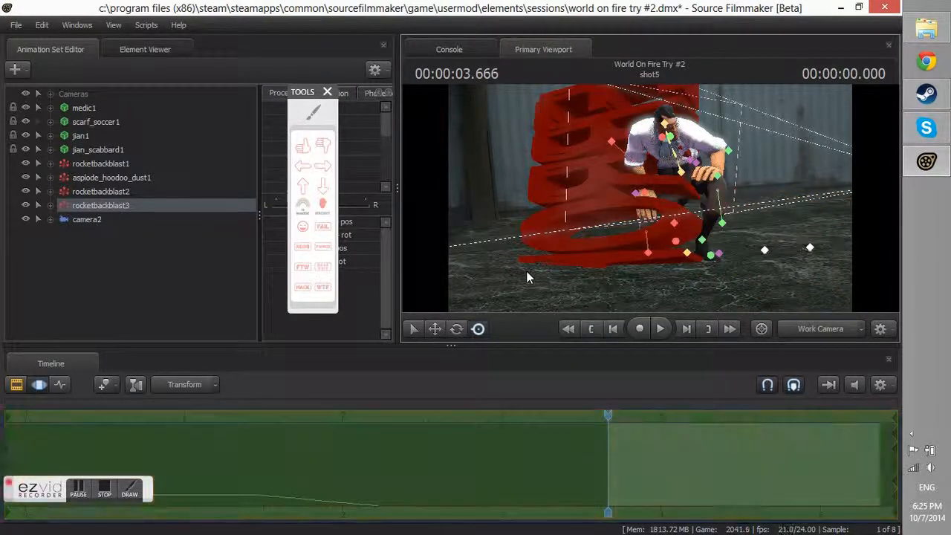
right_click(563, 159)
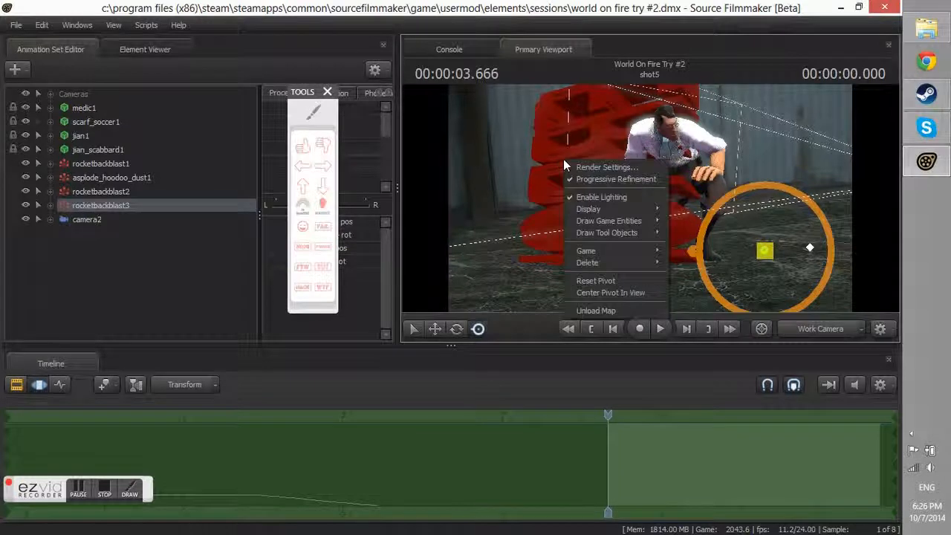
mouse_move(621, 237)
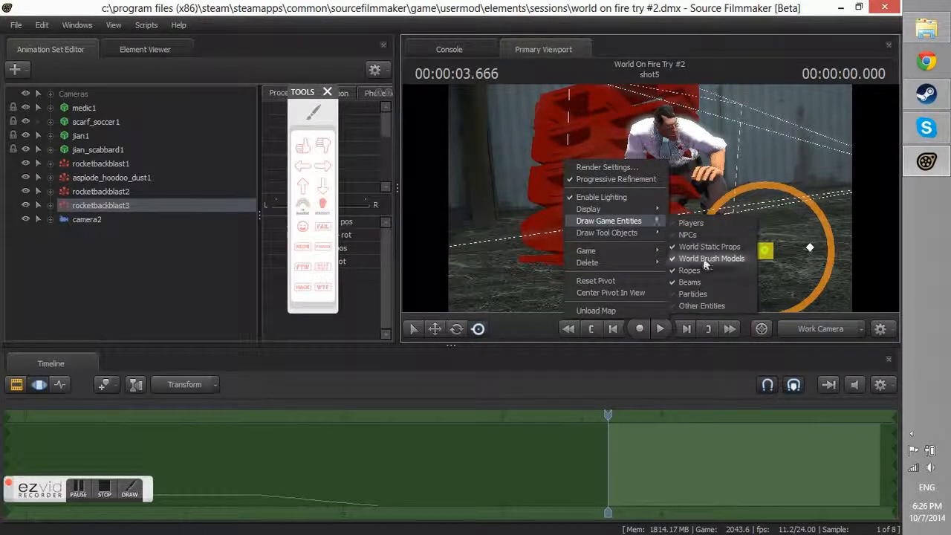
right_click(598, 159)
click(625, 210)
Play the session from the beginning and stop in shot3 at 00:00:02.791
key(Home)
key(space)
key(space)
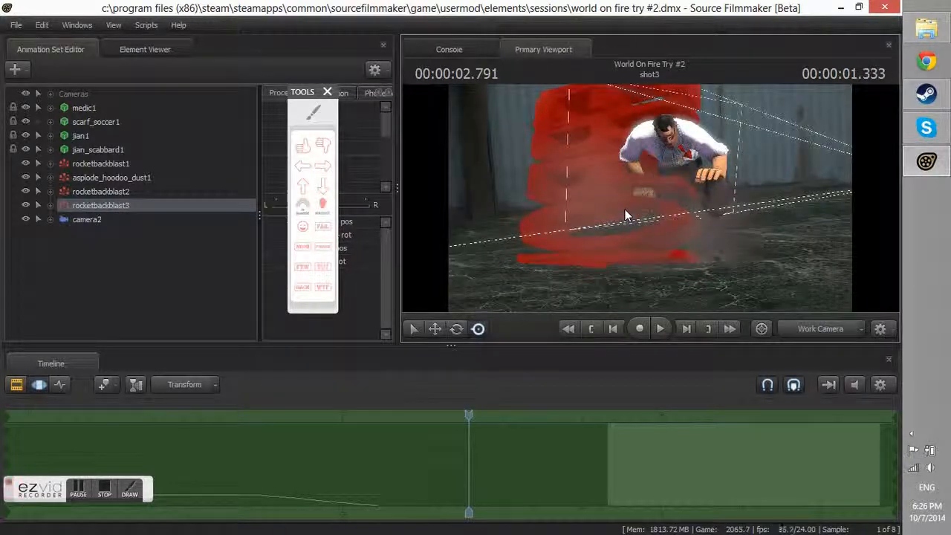
Delete the jian1 and jian_scabbard1 animation sets from shot5 and save the session
click(89, 149)
drag(624, 161, 684, 213)
click(85, 134)
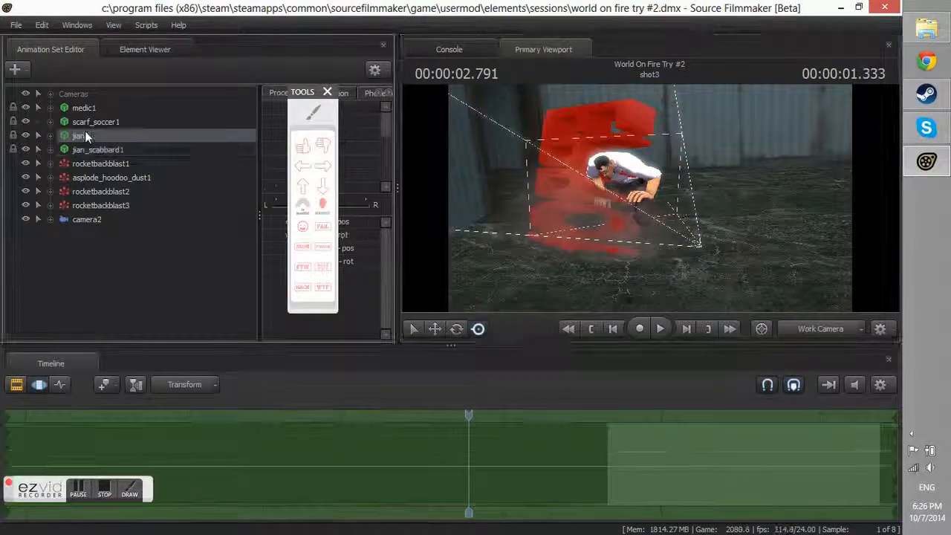
key(Delete)
right_click(78, 139)
click(119, 173)
key(ctrl+s)
Review shot3 and shot5 by playing them and jumping between shots, ending at the start of shot6 at 00:00:01.000
key(Up)
key(Up)
key(space)
key(space)
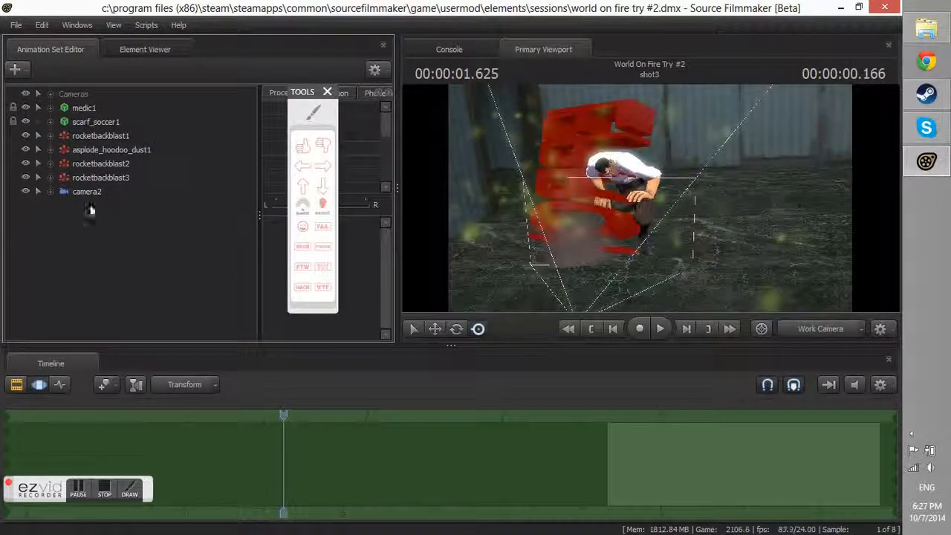
key(space)
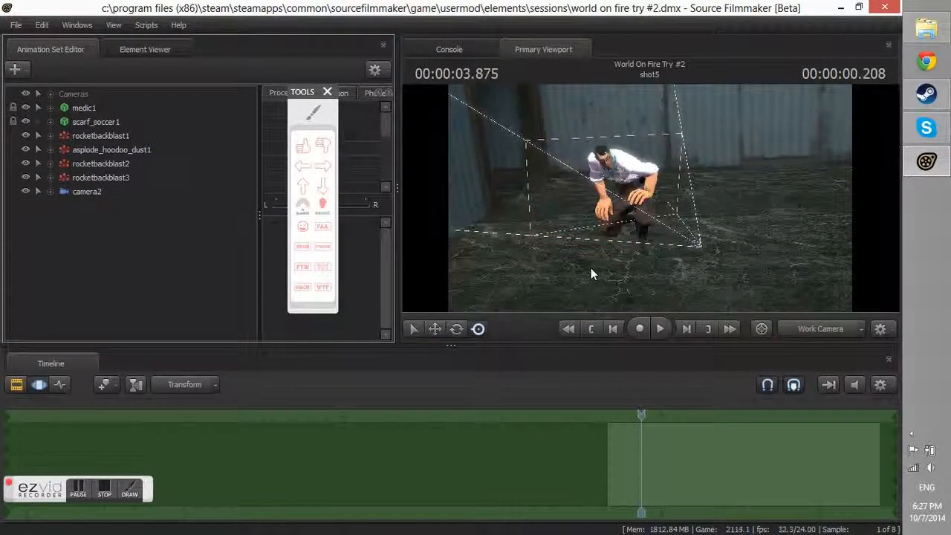
key(Up)
key(Up)
key(Up)
key(Up)
key(Up)
key(Up)
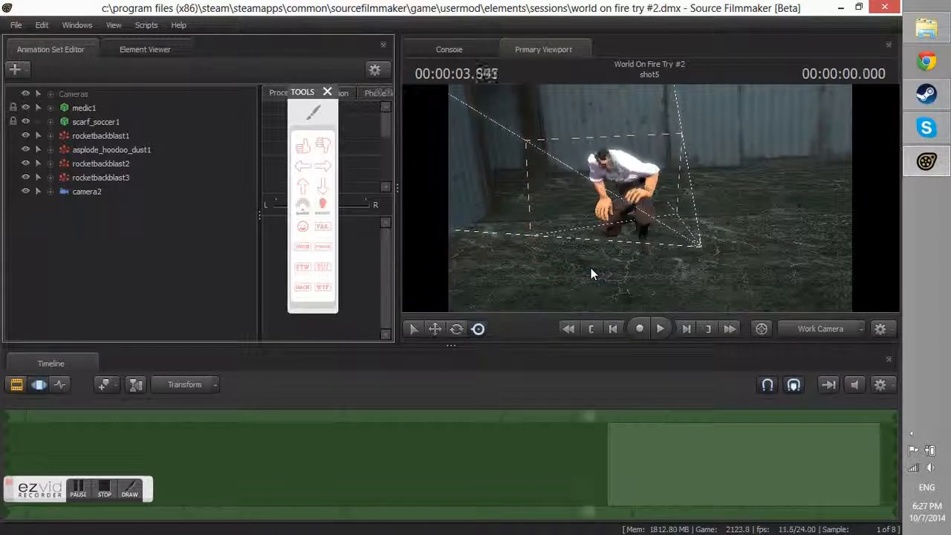
key(Down)
key(Down)
Select shot6 in the Clip Editor and delete its jian_scabbard1 and jian1 animation sets
click(16, 385)
click(180, 477)
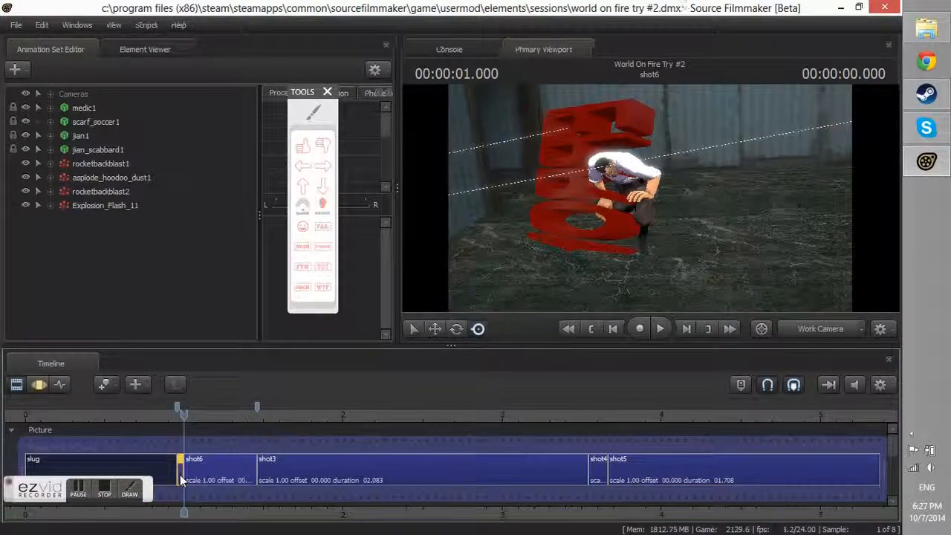
click(196, 465)
right_click(83, 146)
click(113, 176)
right_click(83, 139)
click(119, 166)
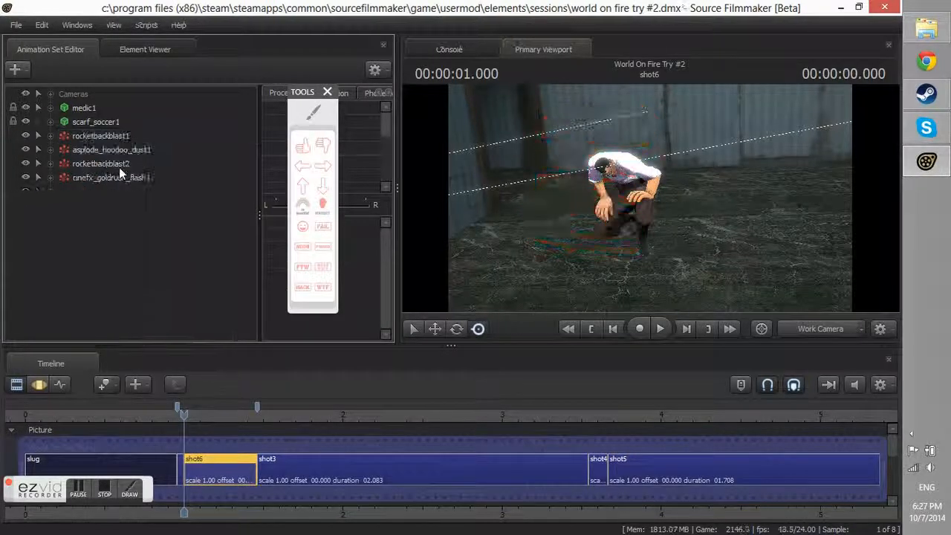
Move to shot3 and delete its jian1 and jian_scabbard1 animation sets together
key(Down)
click(78, 149)
shift+click(79, 136)
right_click(79, 138)
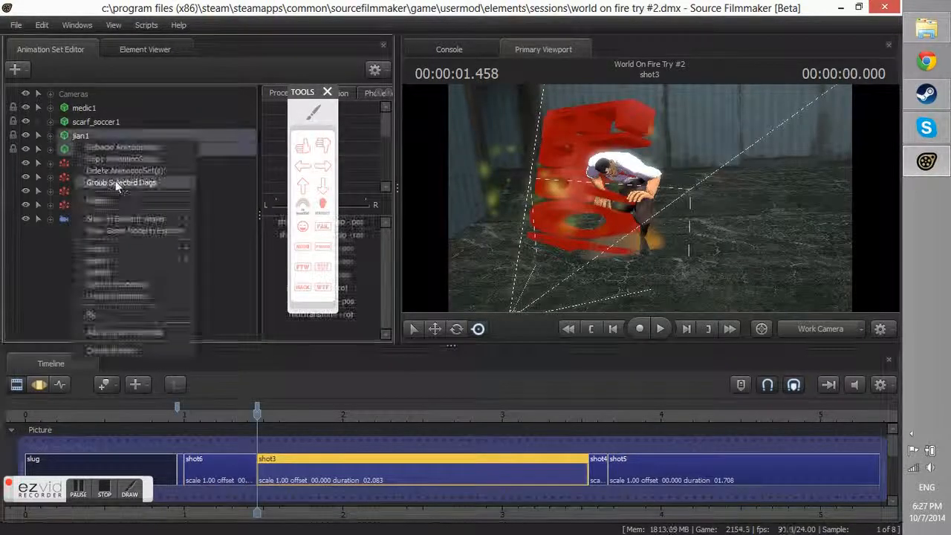
click(115, 172)
Select shot4, delete its jian1 and jian_scabbard1 animation sets, and start playback of the session
click(601, 414)
click(596, 472)
right_click(72, 132)
click(98, 142)
right_click(72, 136)
click(98, 146)
key(space)
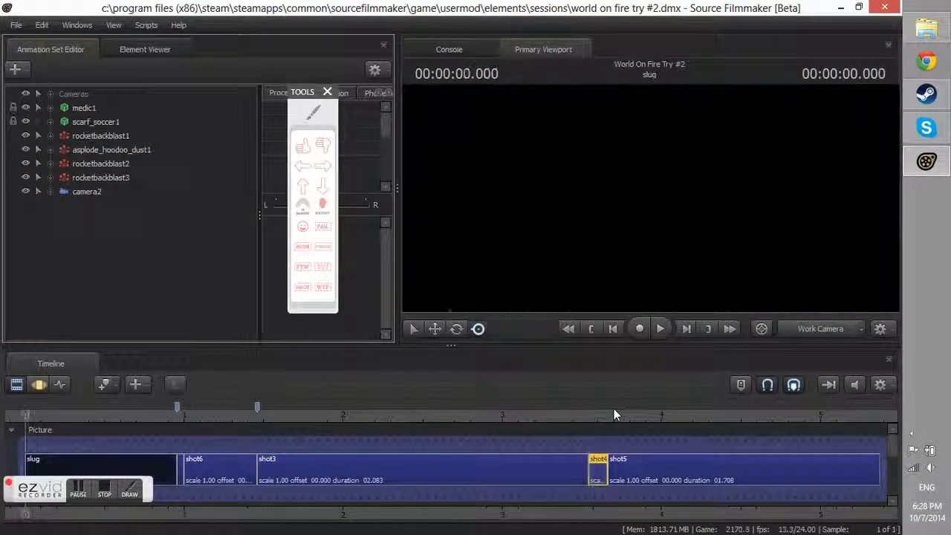